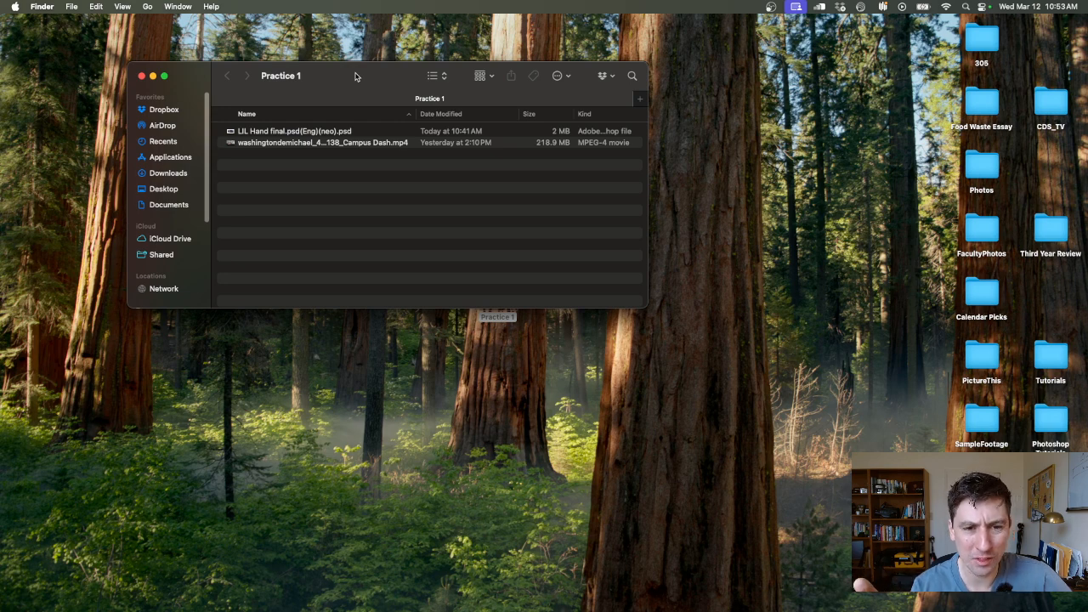
- Open the desktop's Practice 1 folder, preview the LIL Hand final Photoshop file, and close the folder
click(142, 77)
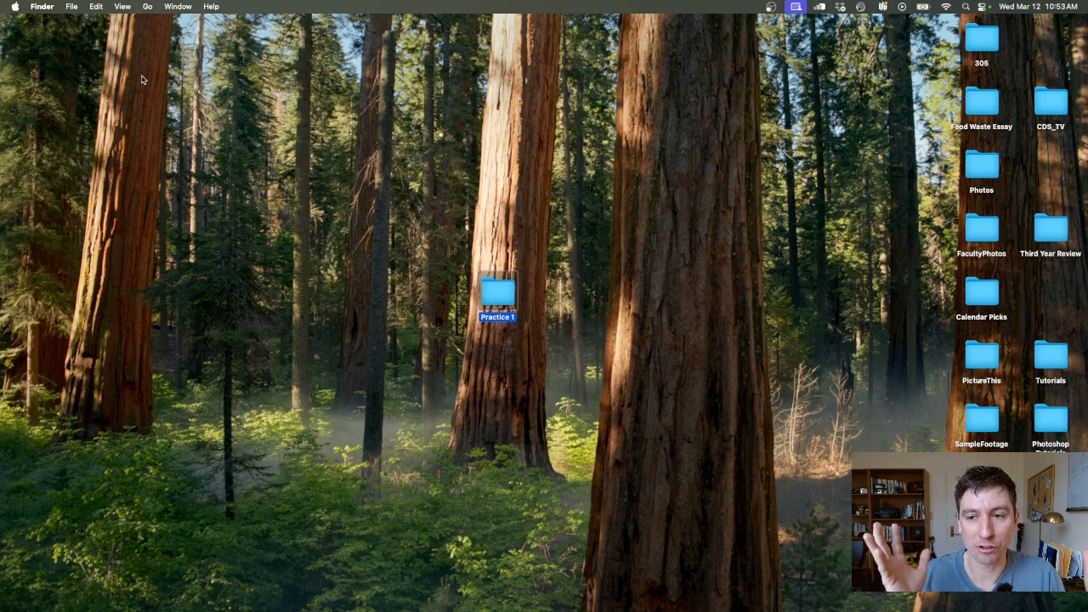
double_click(498, 294)
click(293, 143)
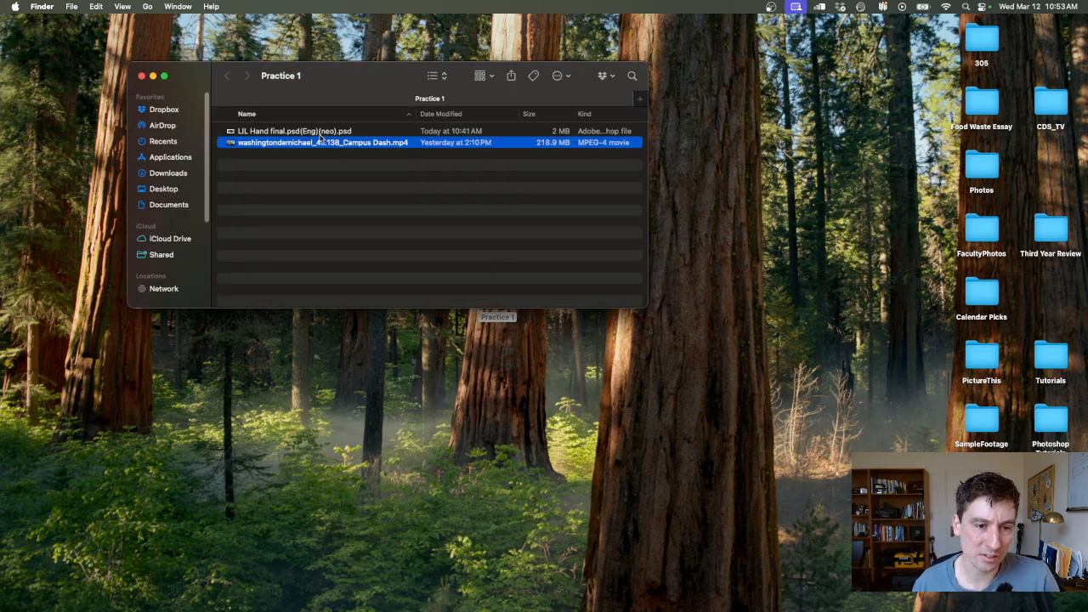
click(313, 133)
key(space)
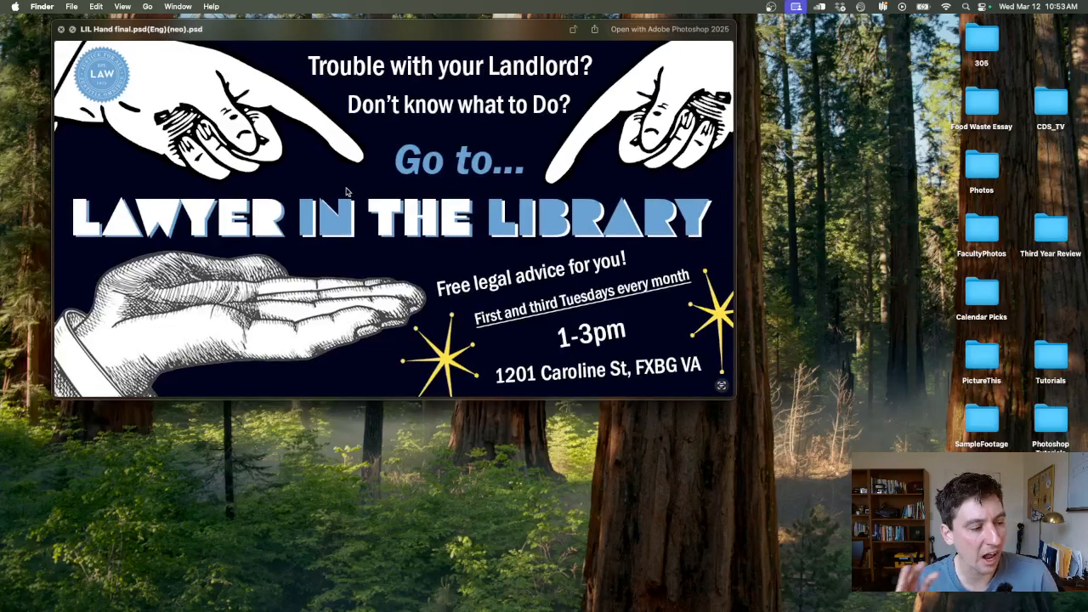
key(space)
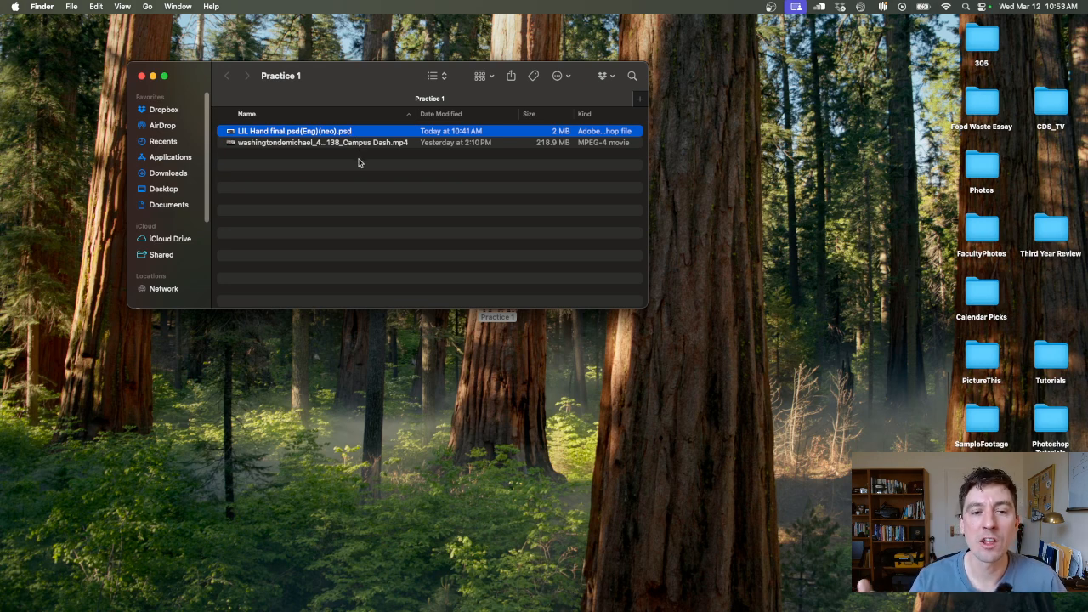
click(141, 76)
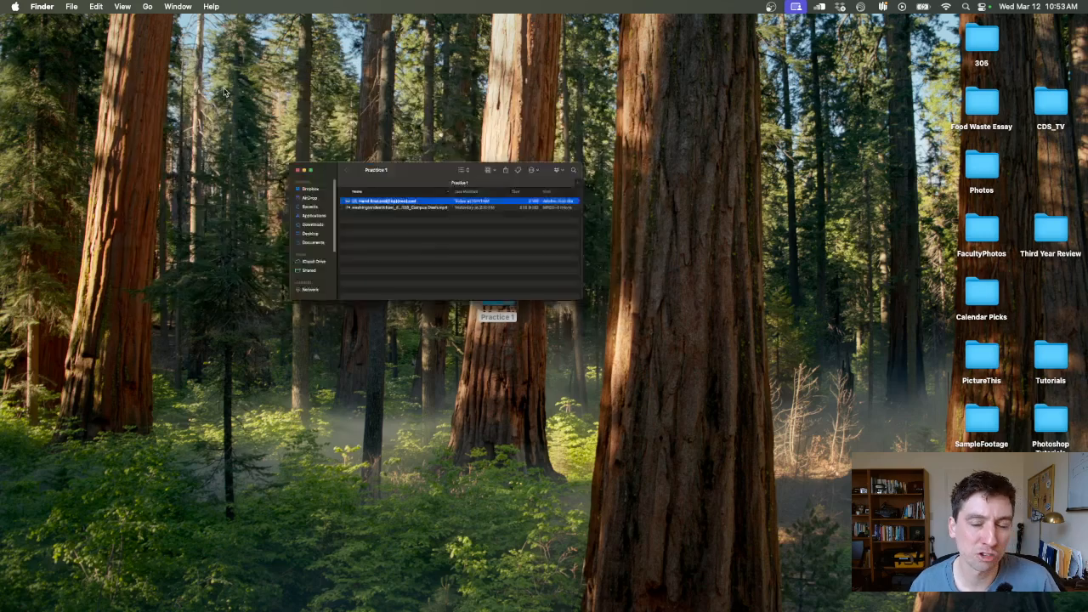
- Search the computer for "premi" and launch Adobe Premiere Pro 2025
click(969, 7)
text(premi)
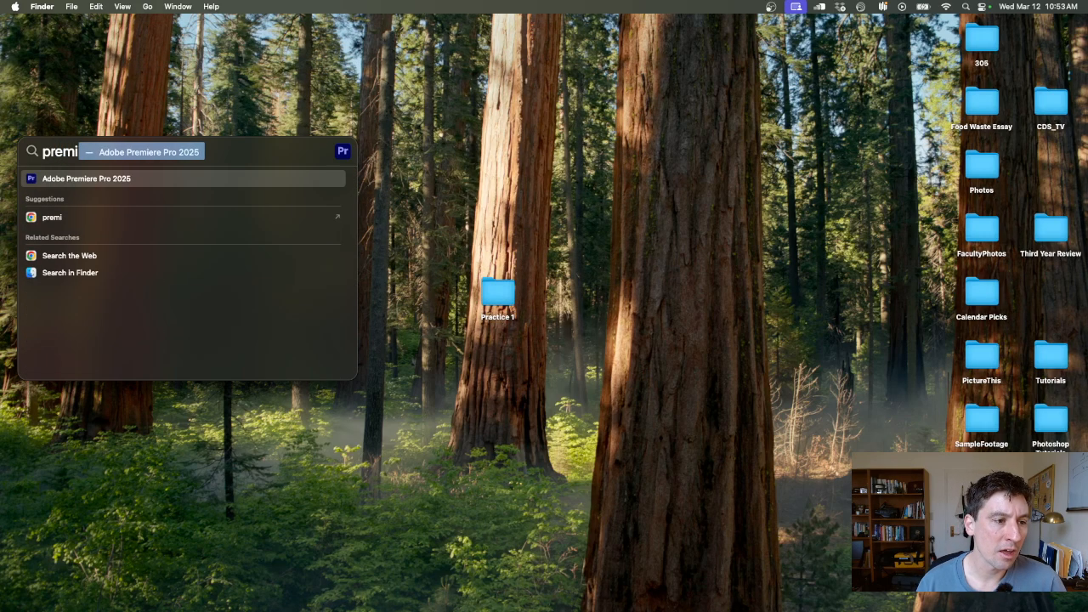
key(Down)
key(Up)
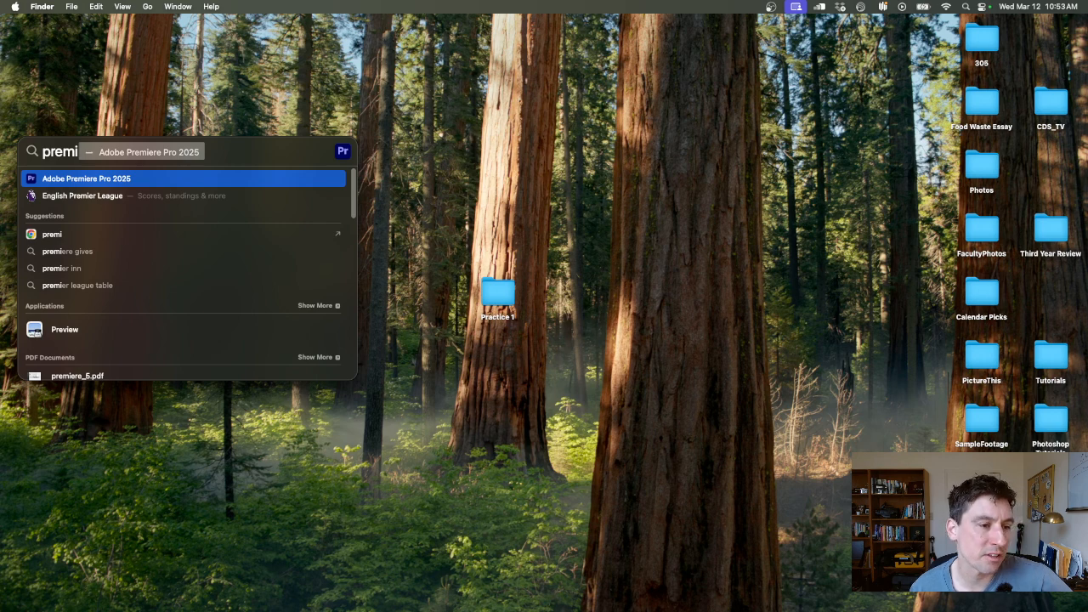
key(Return)
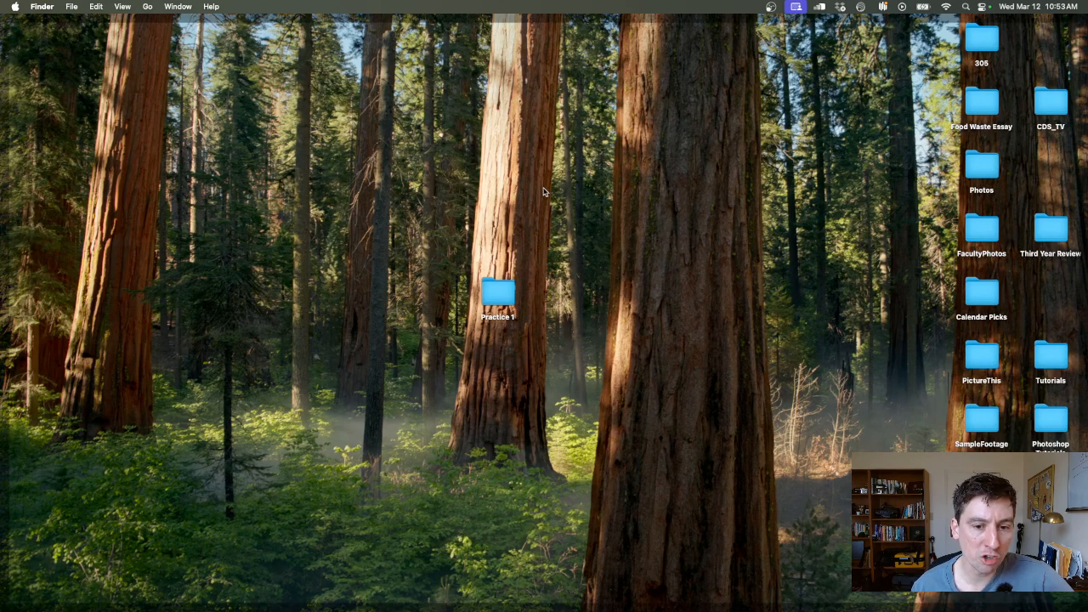
click(966, 6)
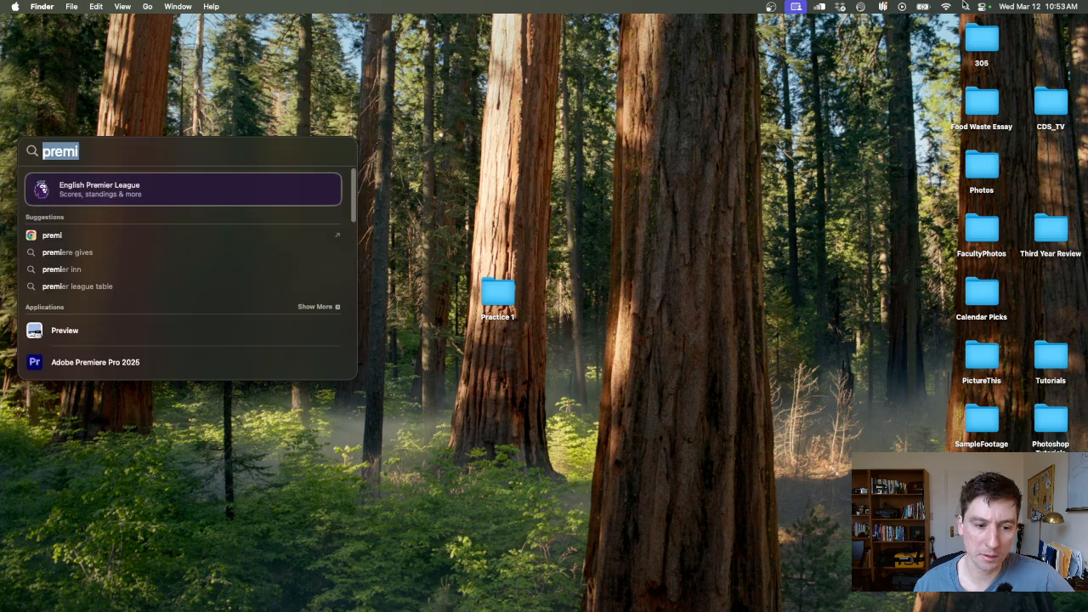
double_click(117, 362)
mouse_move(526, 610)
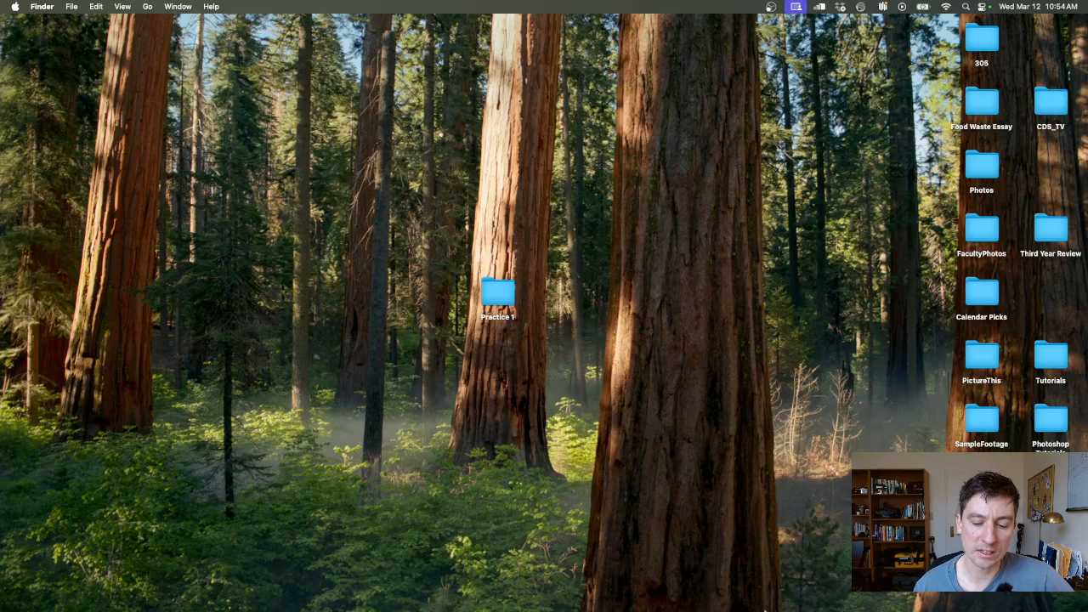
mouse_move(767, 609)
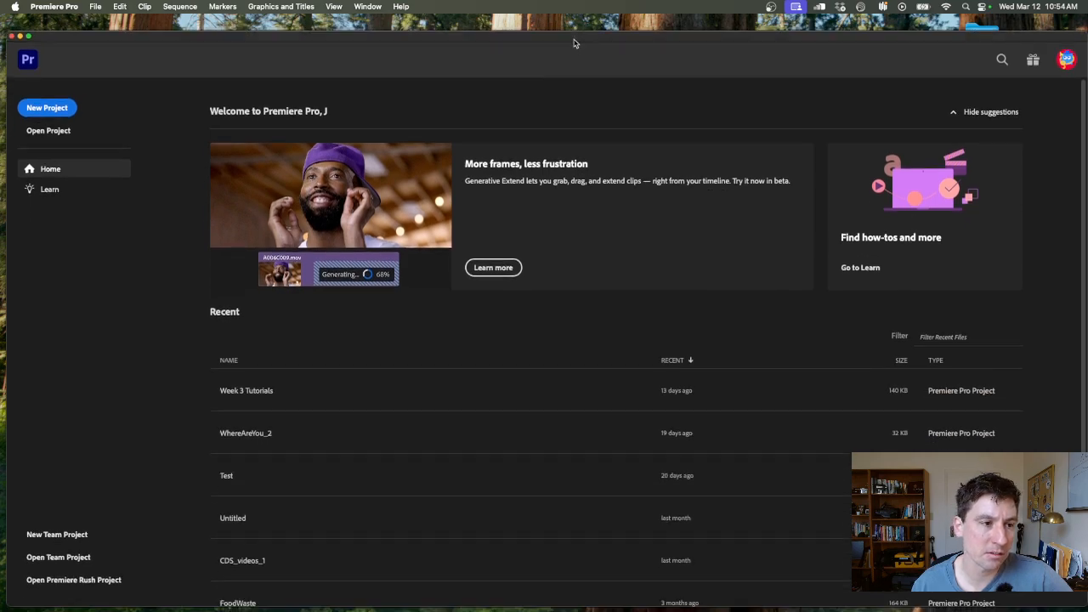
- Start a new project and name it Practice1
drag(574, 43, 552, 25)
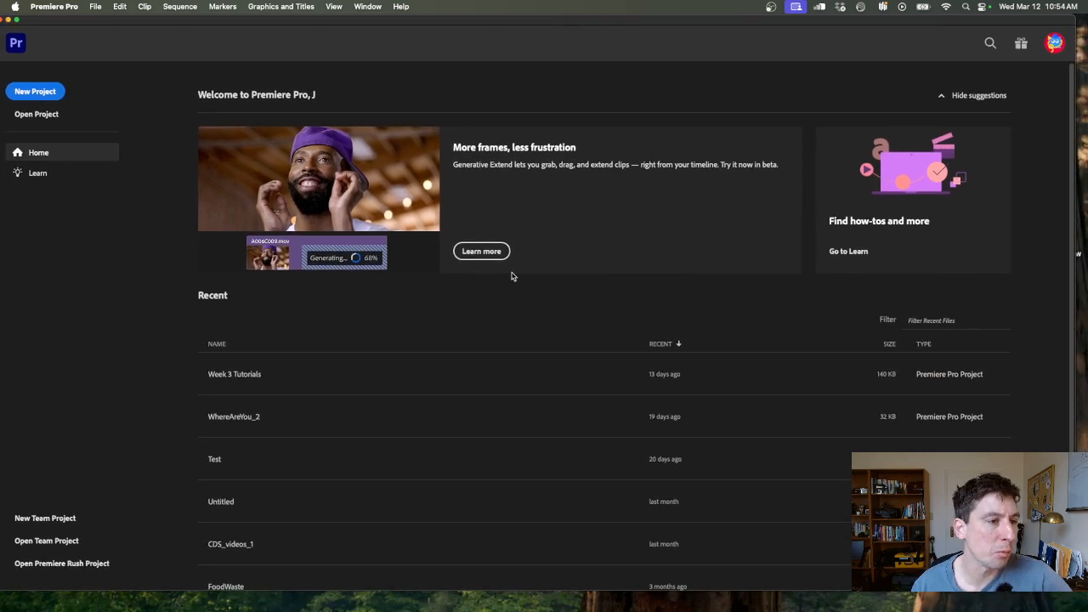
drag(381, 25, 423, 395)
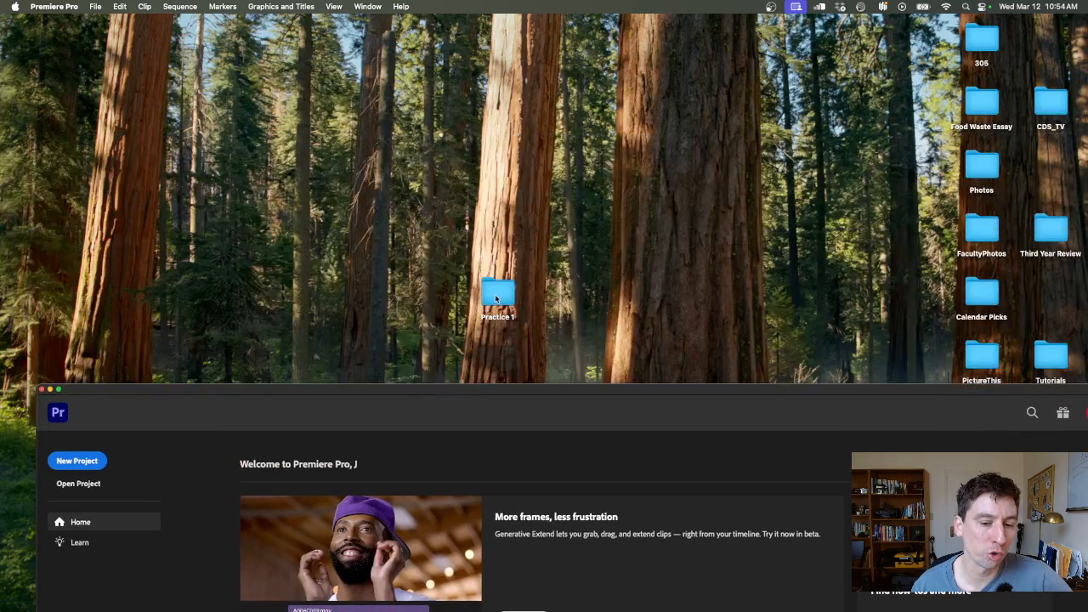
drag(576, 391, 514, 30)
click(43, 93)
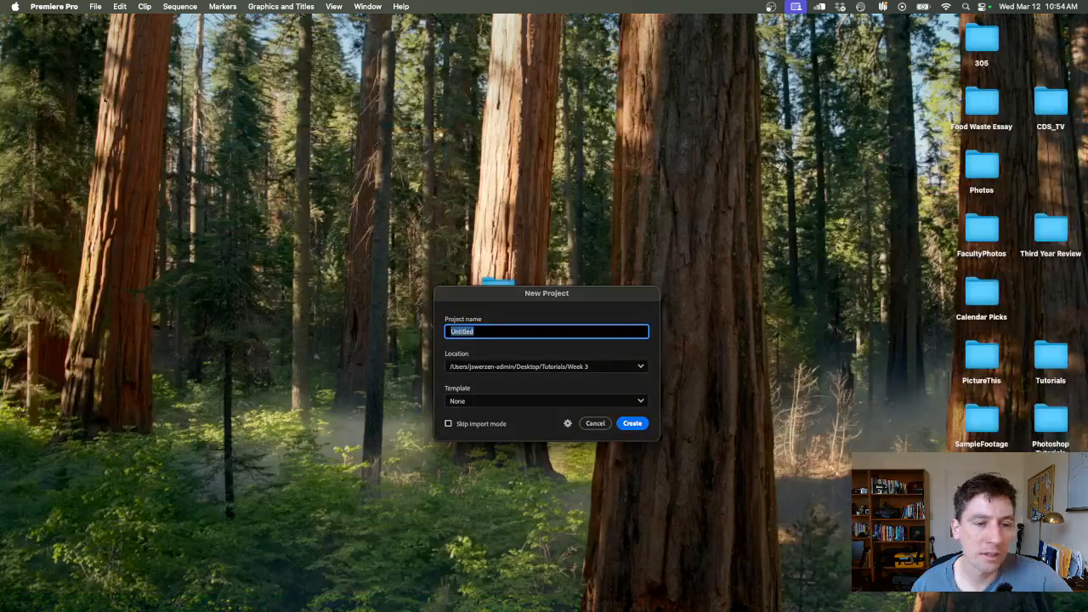
text(Practice1)
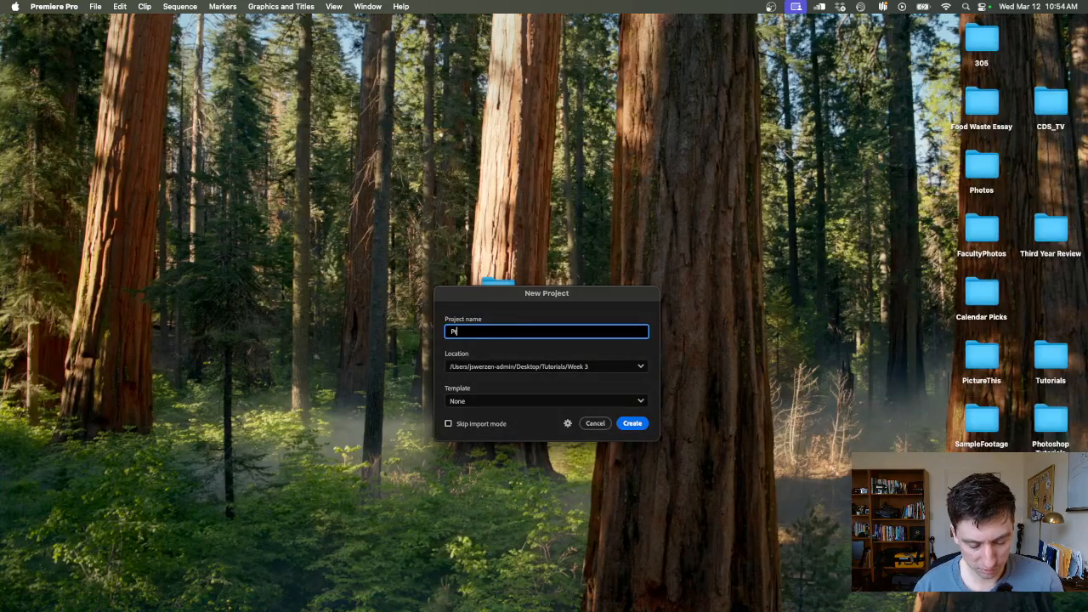
- Set the project's save location to the Practice 1 folder on the desktop and create the project
click(546, 366)
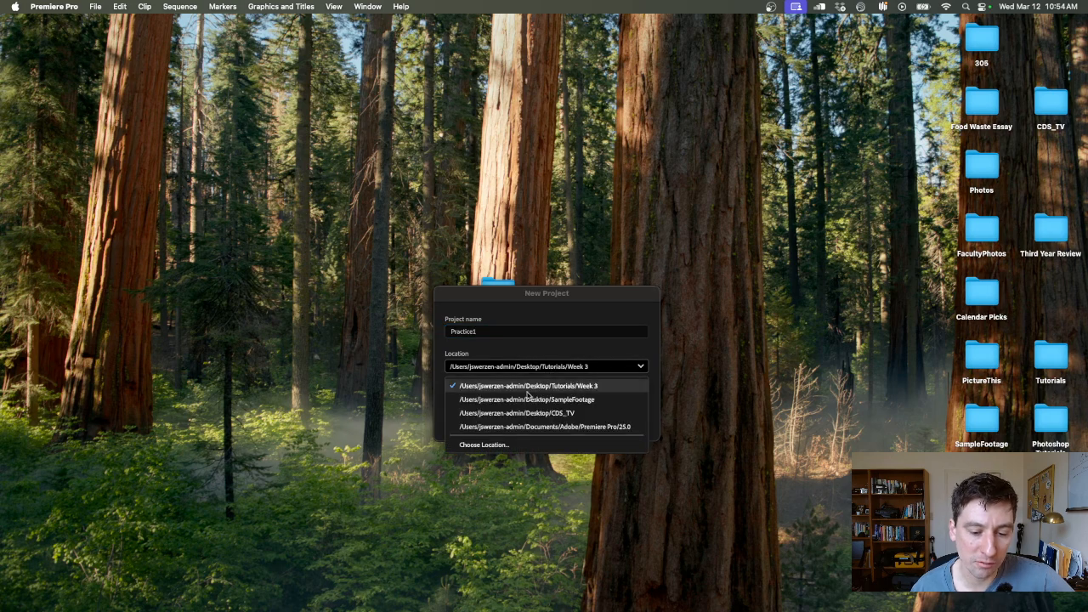
click(499, 448)
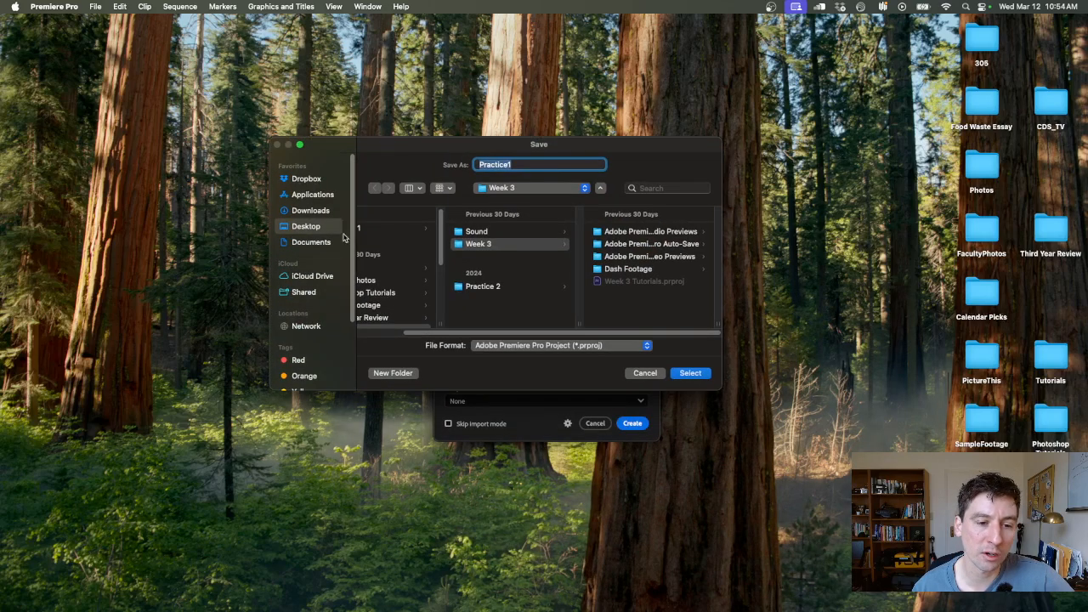
scroll(459, 307, left, 3)
click(396, 227)
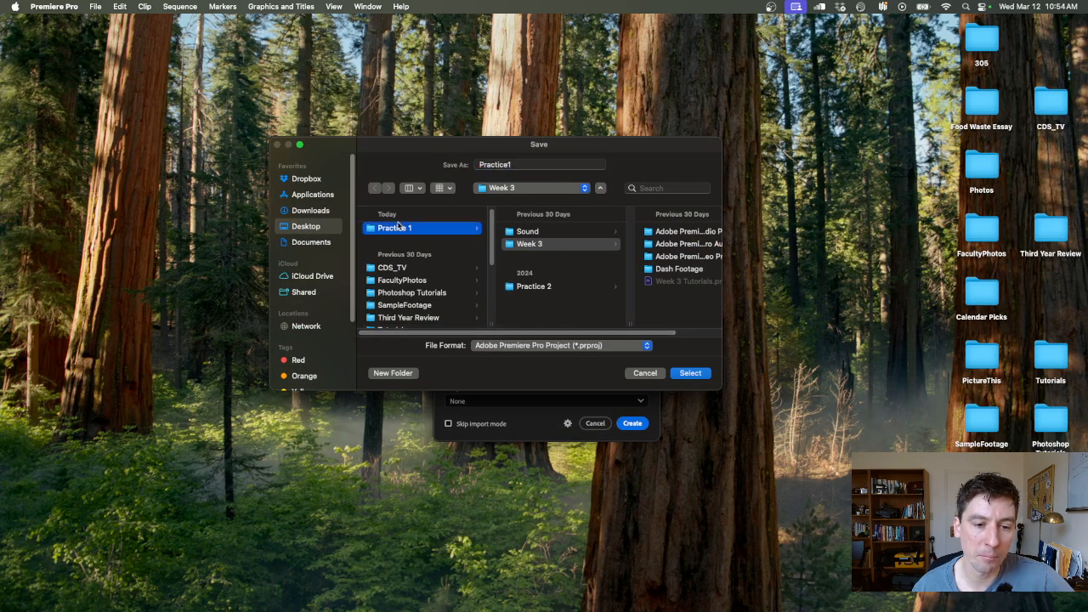
click(688, 374)
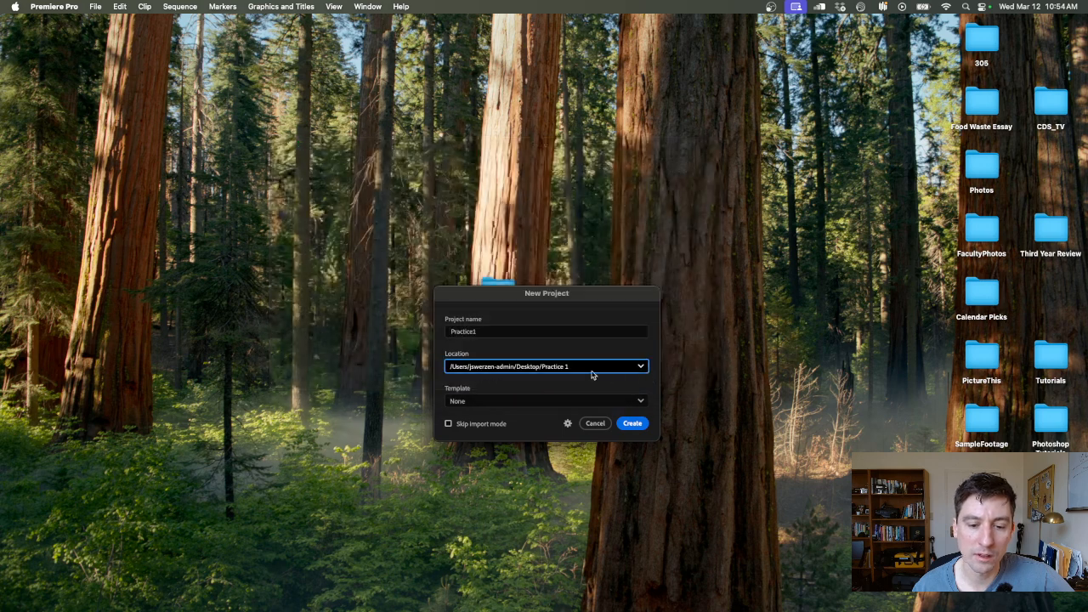
click(632, 424)
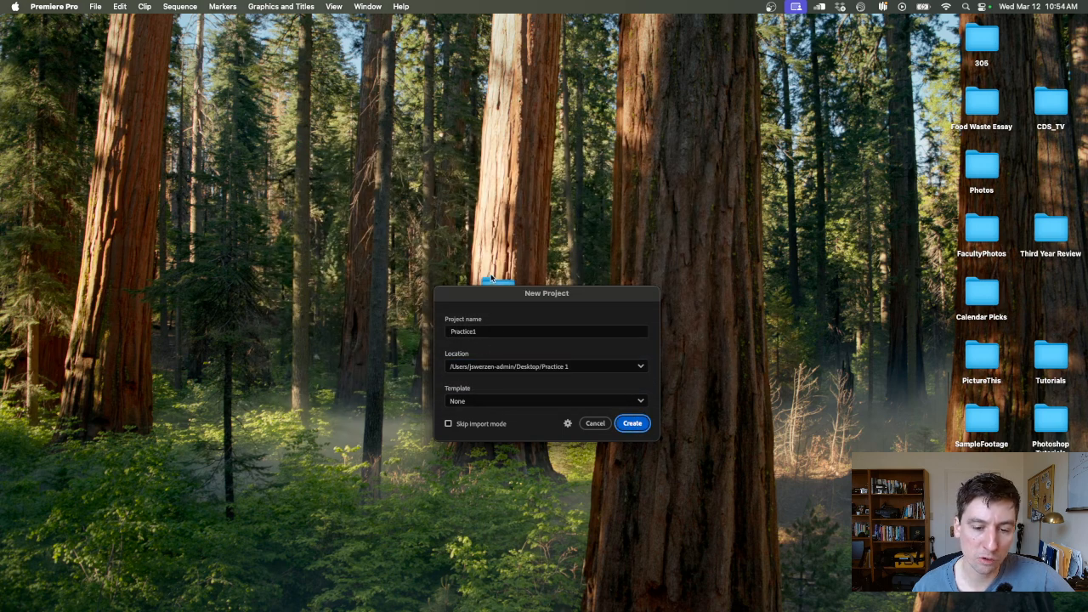
- Open the Practice 1 folder in Finder and check the new Practice1.prproj file alongside the source files
drag(491, 280, 490, 152)
double_click(490, 152)
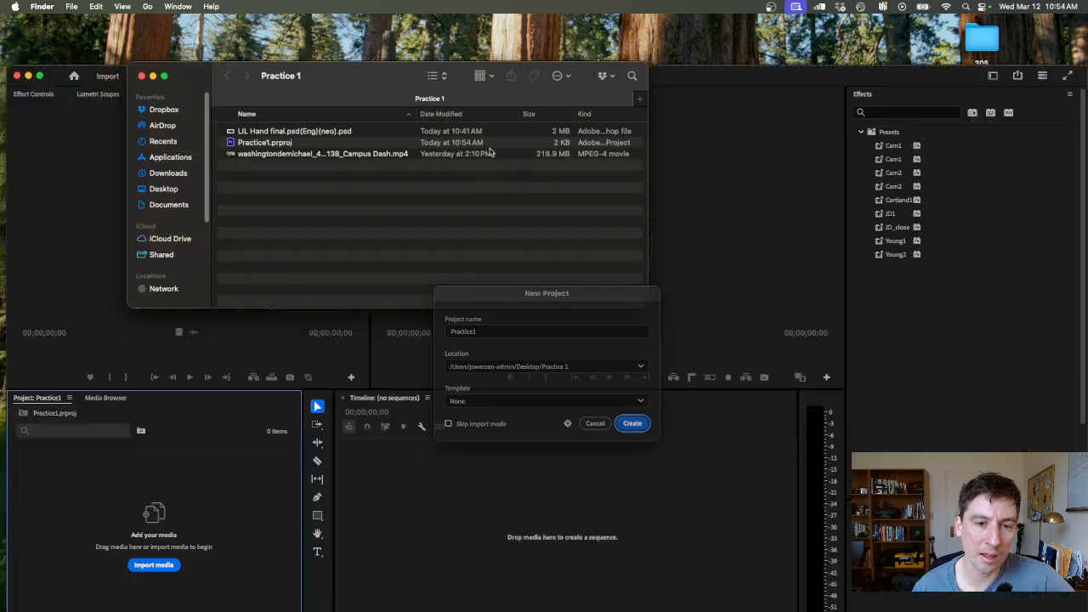
click(265, 143)
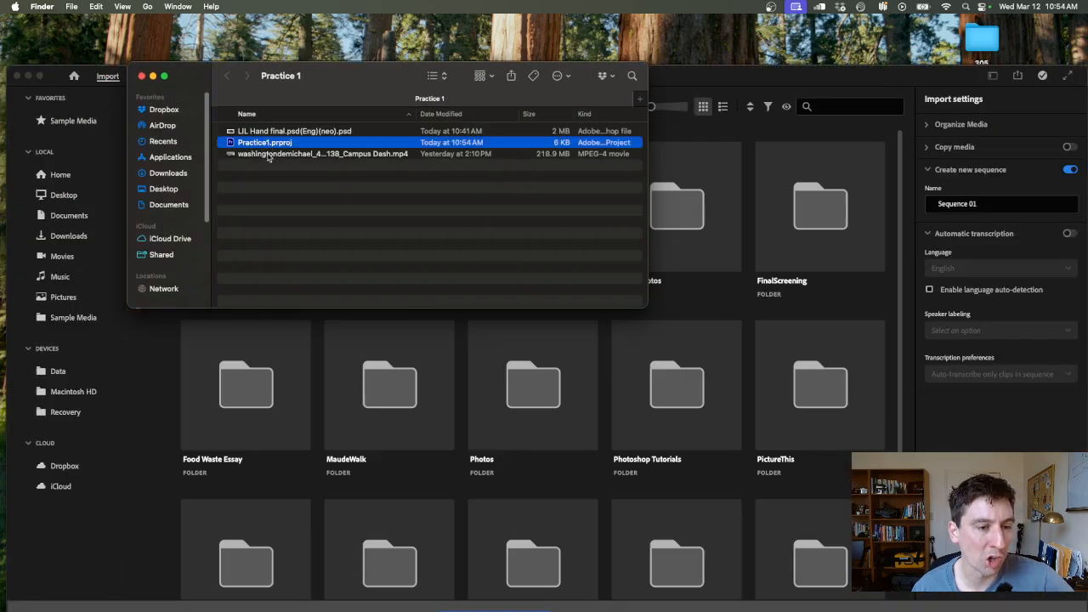
click(269, 155)
click(272, 132)
click(289, 144)
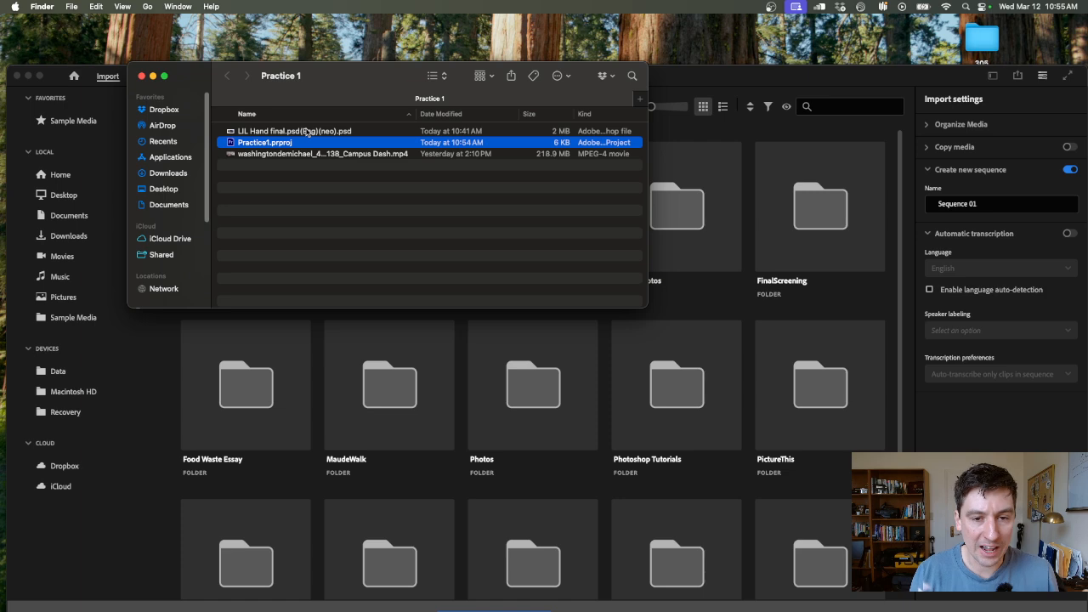
- Return to Premiere Pro, go to the editing view without selecting media, and bring the Practice 1 folder window back to the front
drag(677, 78, 684, 28)
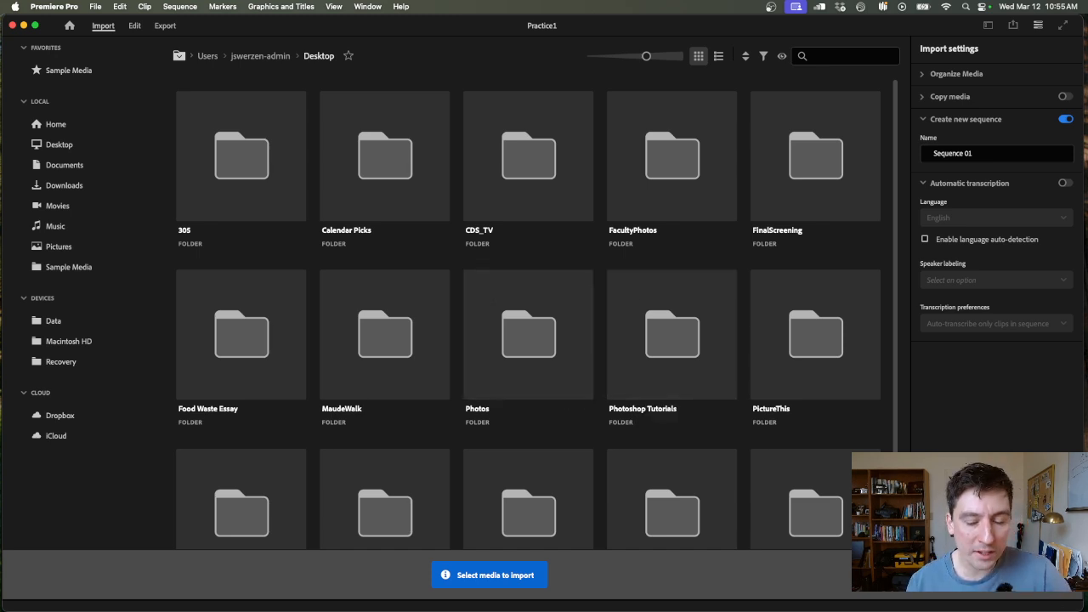
click(1046, 575)
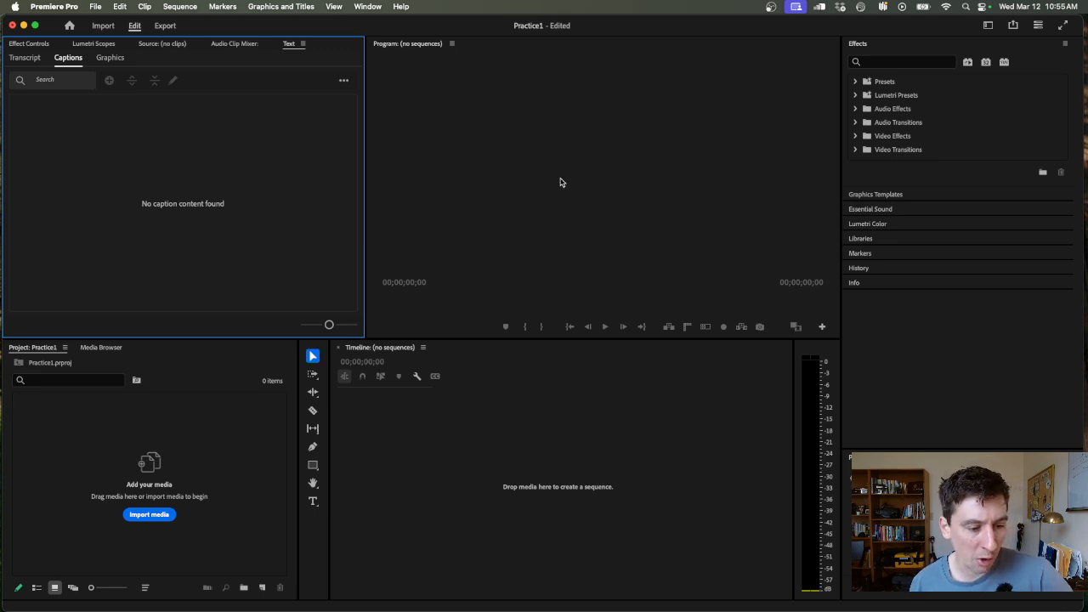
mouse_move(462, 610)
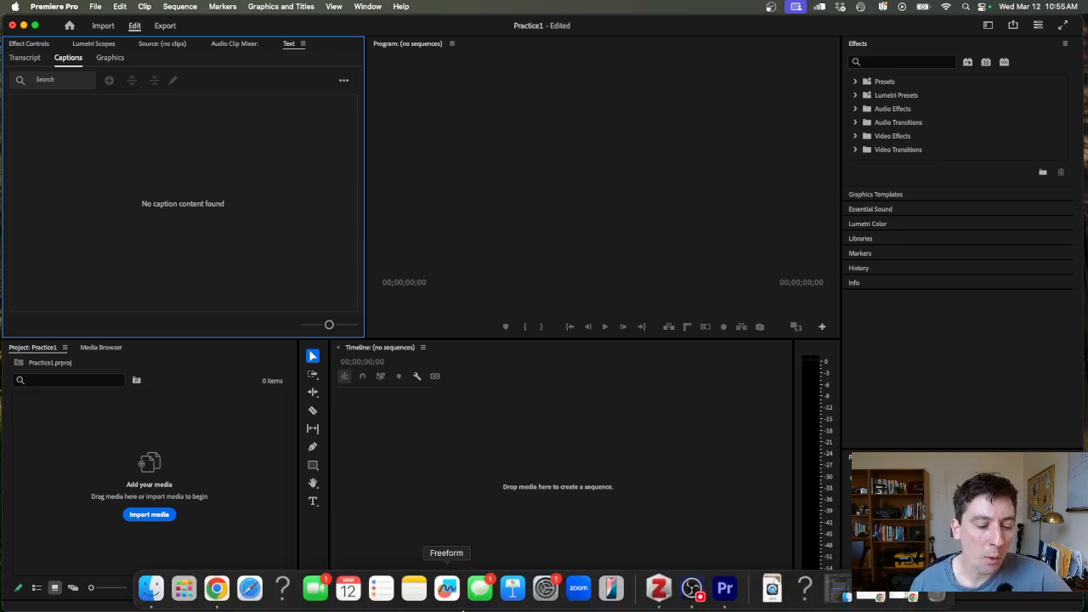
click(150, 587)
click(305, 270)
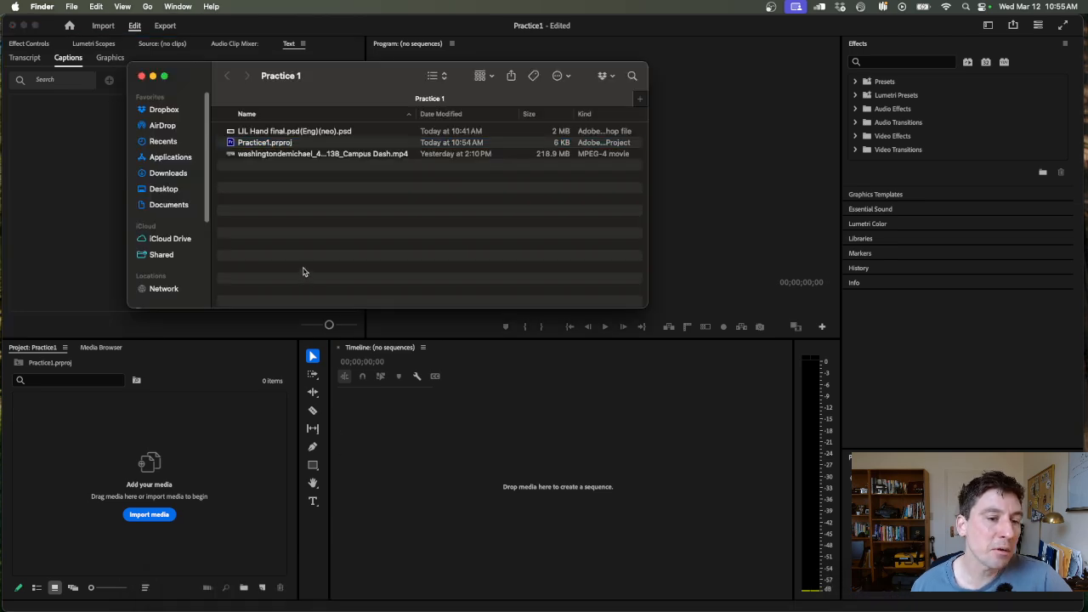
- Import the Campus Dash MP4 video from the Practice 1 folder into the project's media bin
click(374, 154)
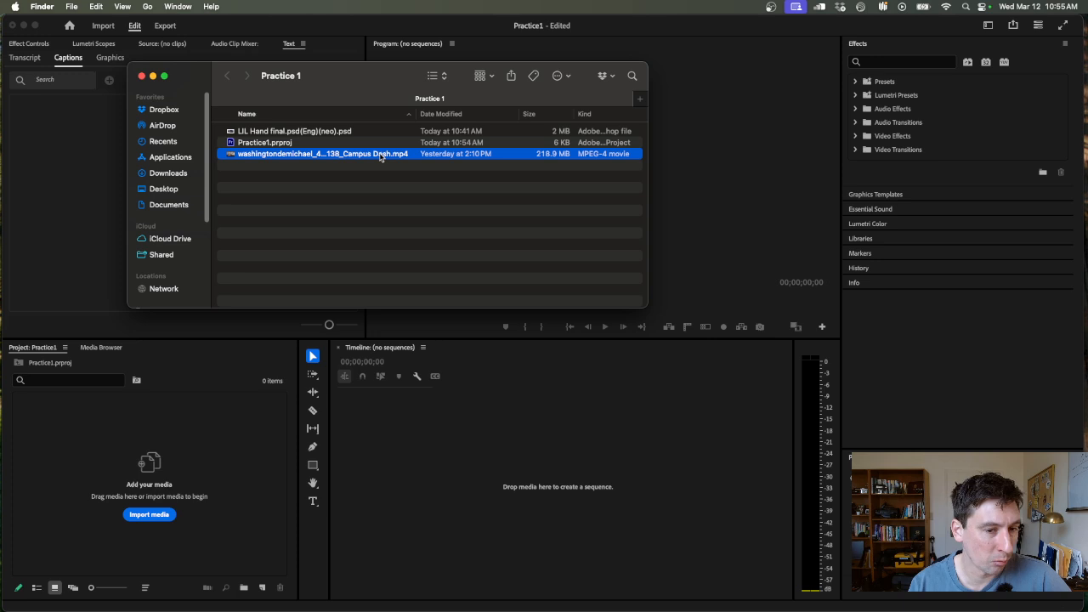
click(320, 132)
click(325, 156)
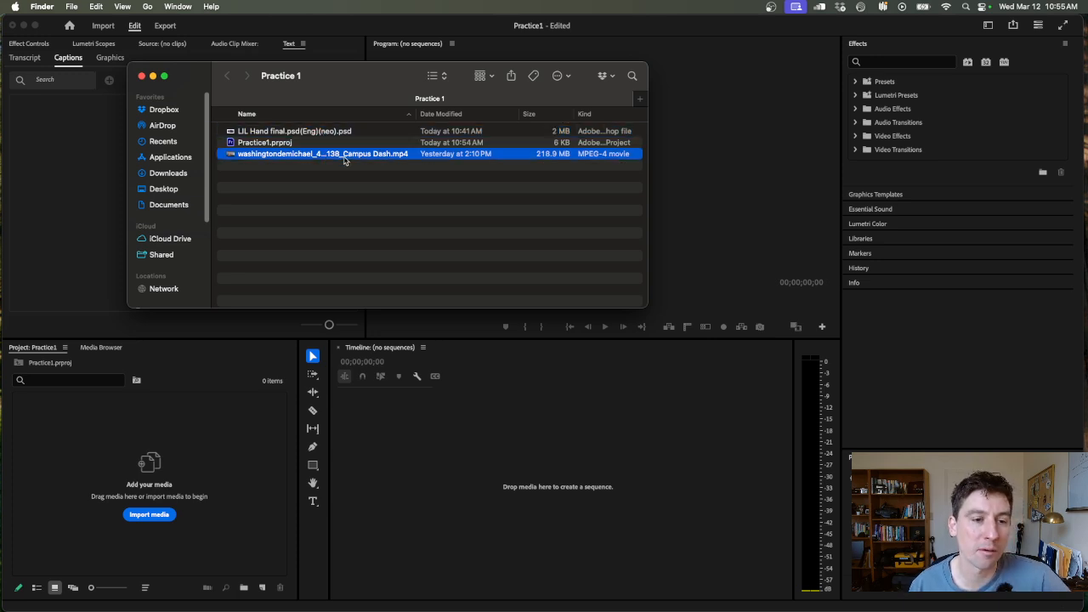
click(319, 180)
drag(288, 227, 141, 463)
click(284, 166)
click(319, 156)
click(202, 467)
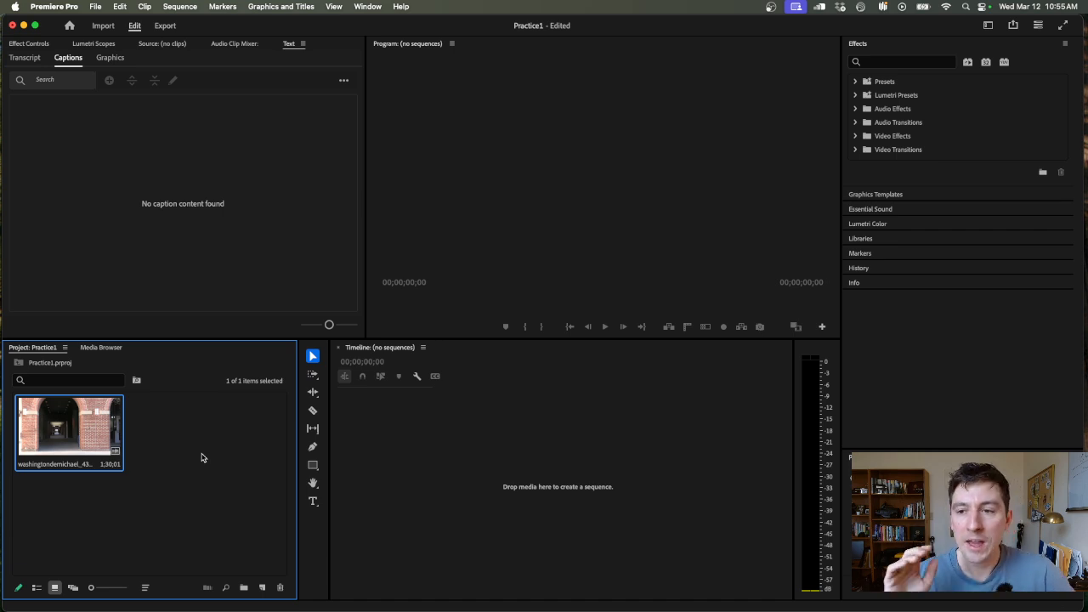
- Switch to the Learning workspace and show its Tutorials section
click(369, 7)
mouse_move(379, 23)
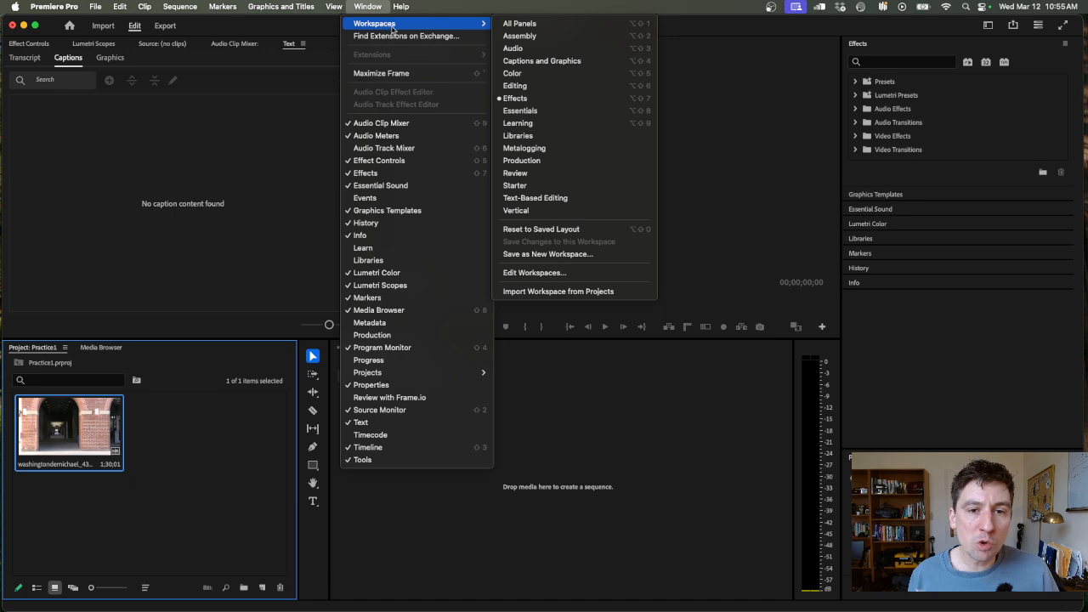
click(575, 128)
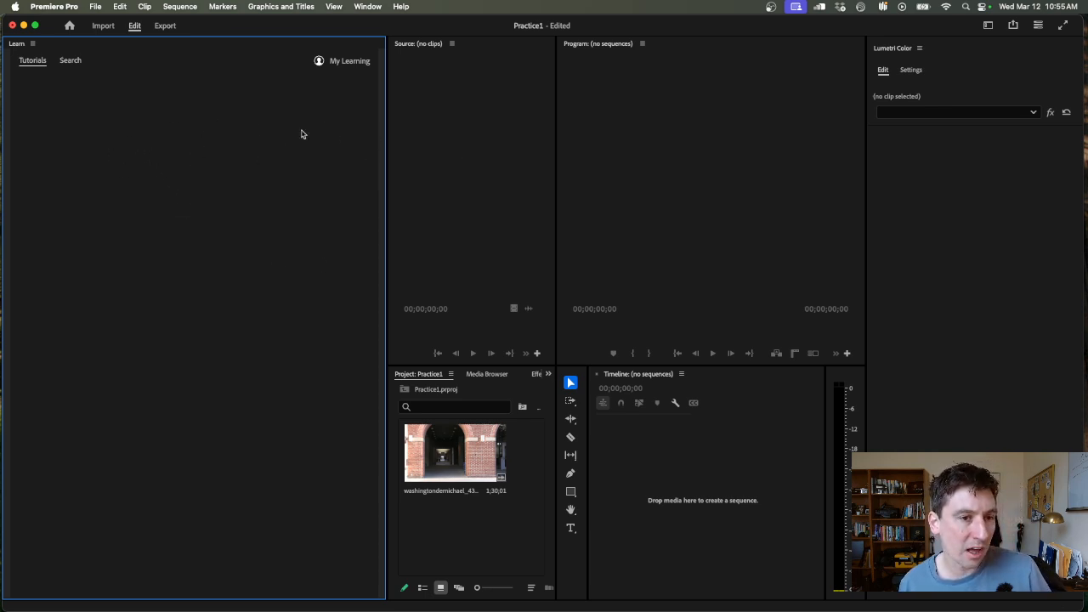
click(450, 133)
click(274, 137)
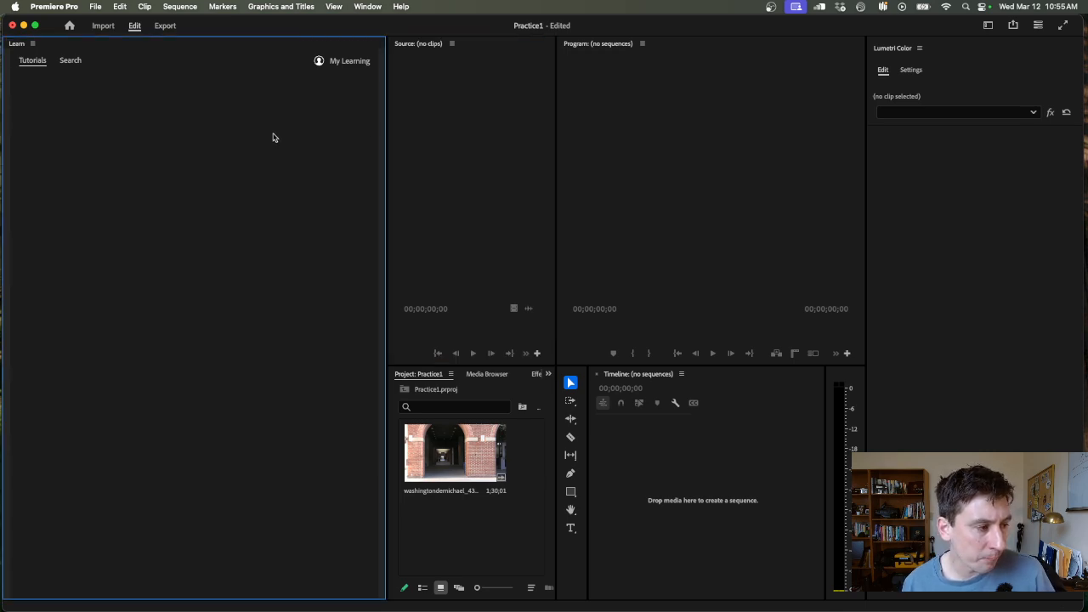
click(36, 65)
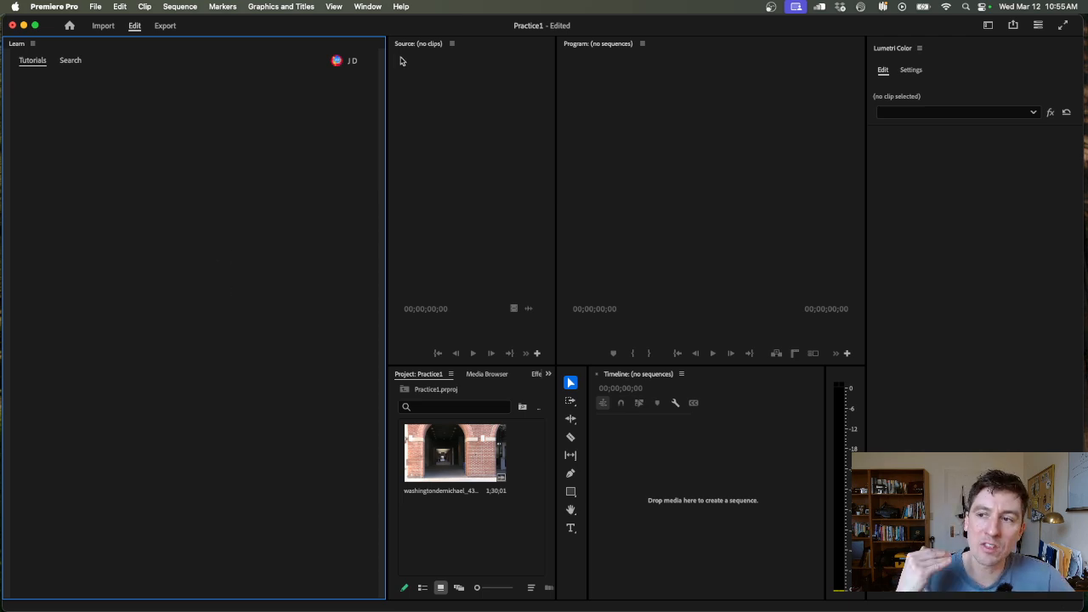
- Review the available workspaces and switch from Learning to the Effects workspace
click(370, 6)
mouse_move(377, 25)
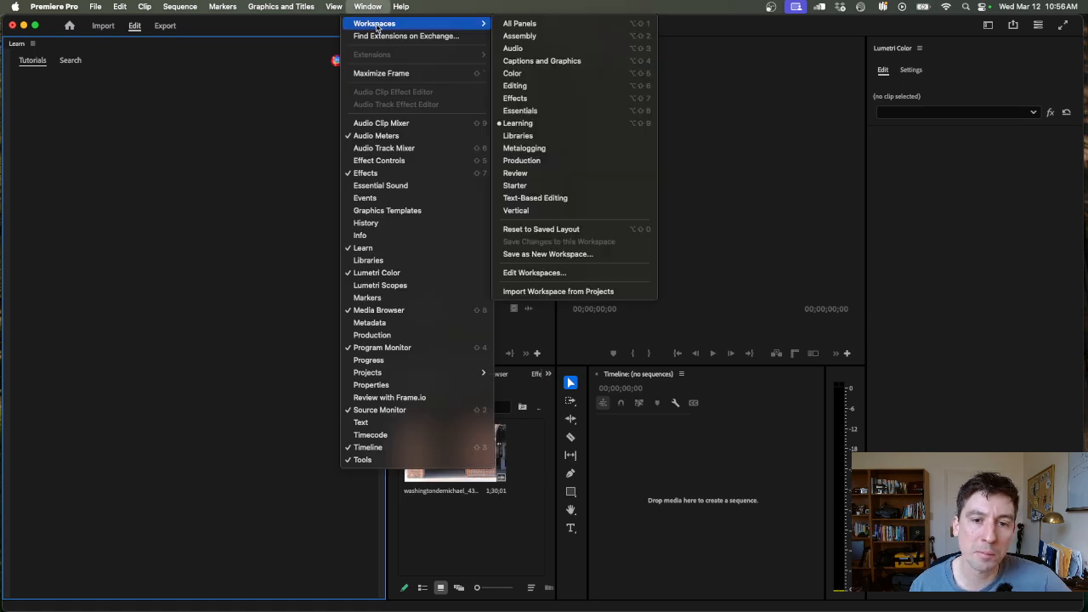
click(967, 127)
click(988, 29)
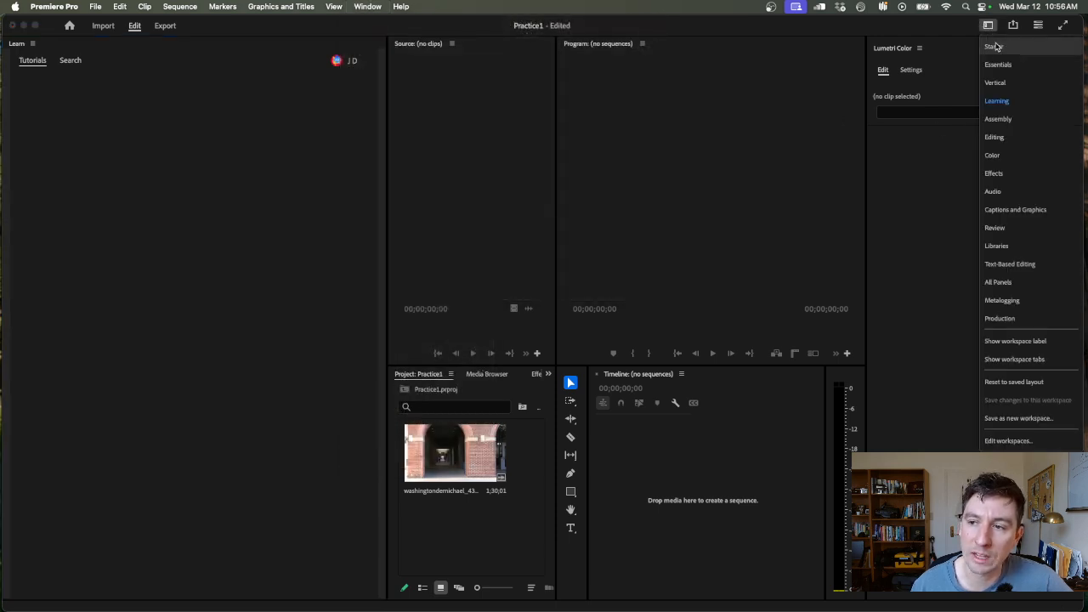
click(994, 173)
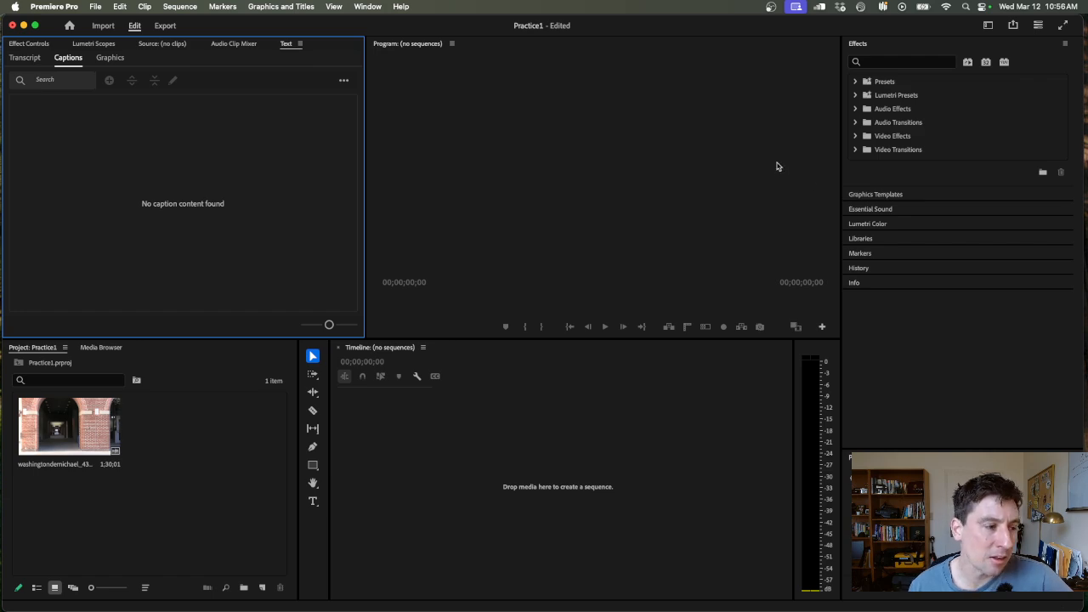
click(988, 27)
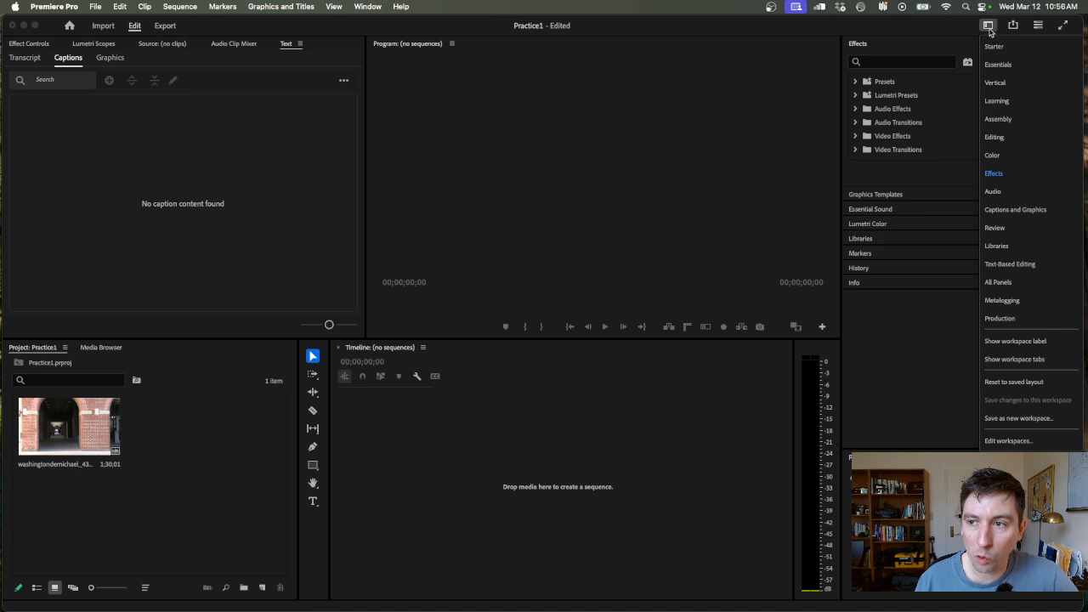
click(1000, 175)
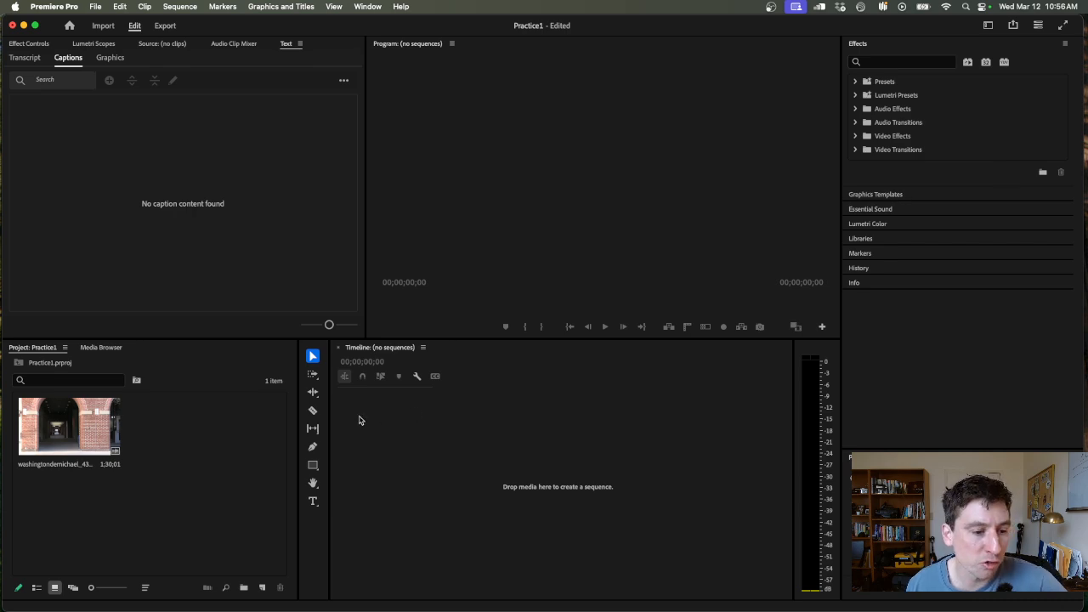
- Look over the Project, Text, Program and Timeline panels and the imported clip in the Effects workspace
click(252, 443)
click(341, 159)
click(596, 183)
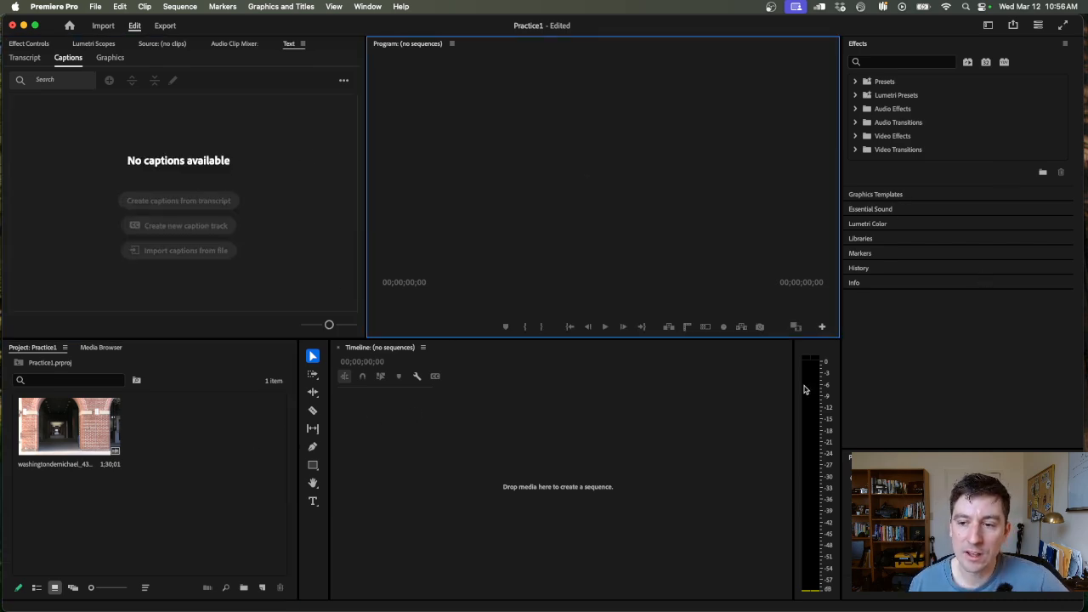
click(730, 402)
click(187, 422)
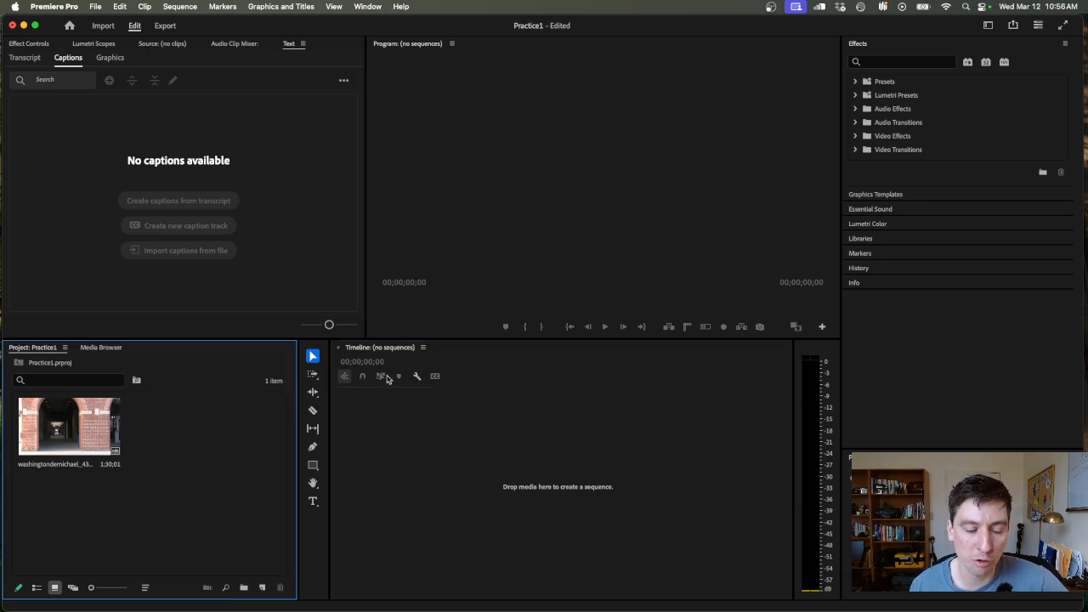
click(72, 419)
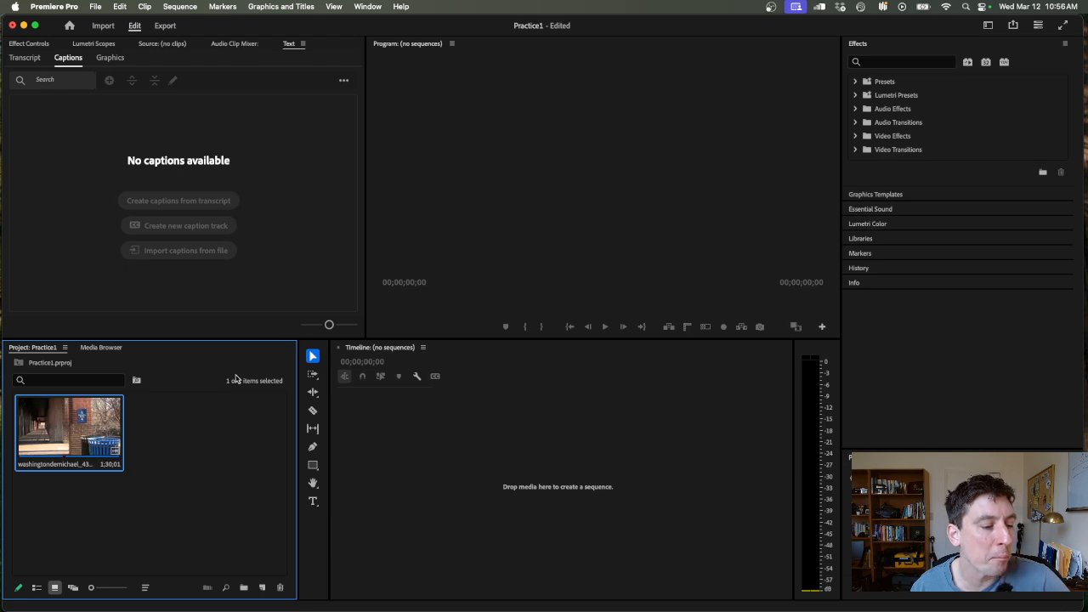
click(199, 438)
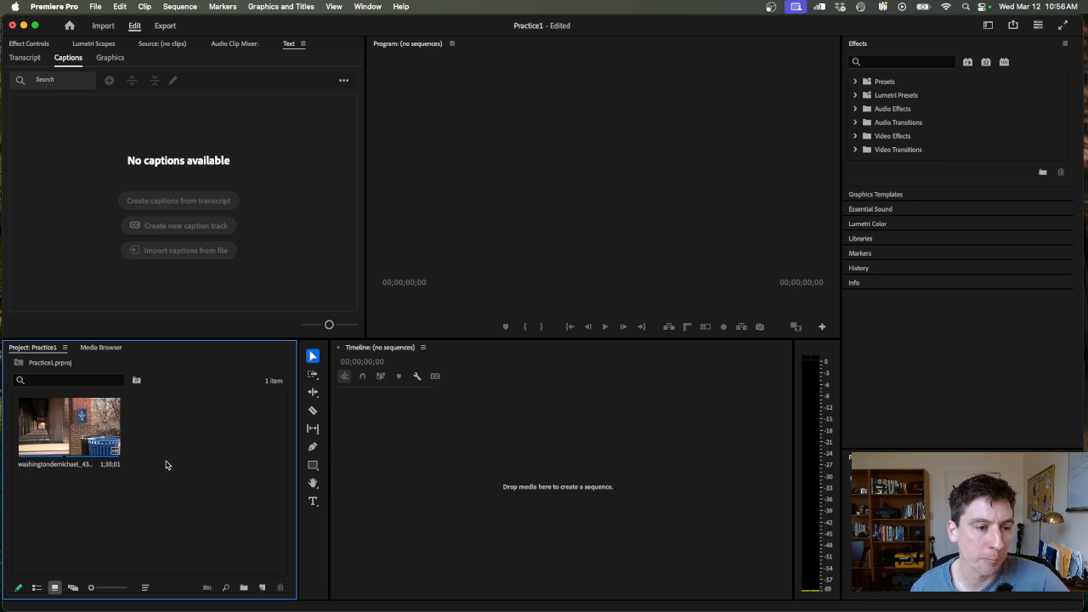
click(189, 208)
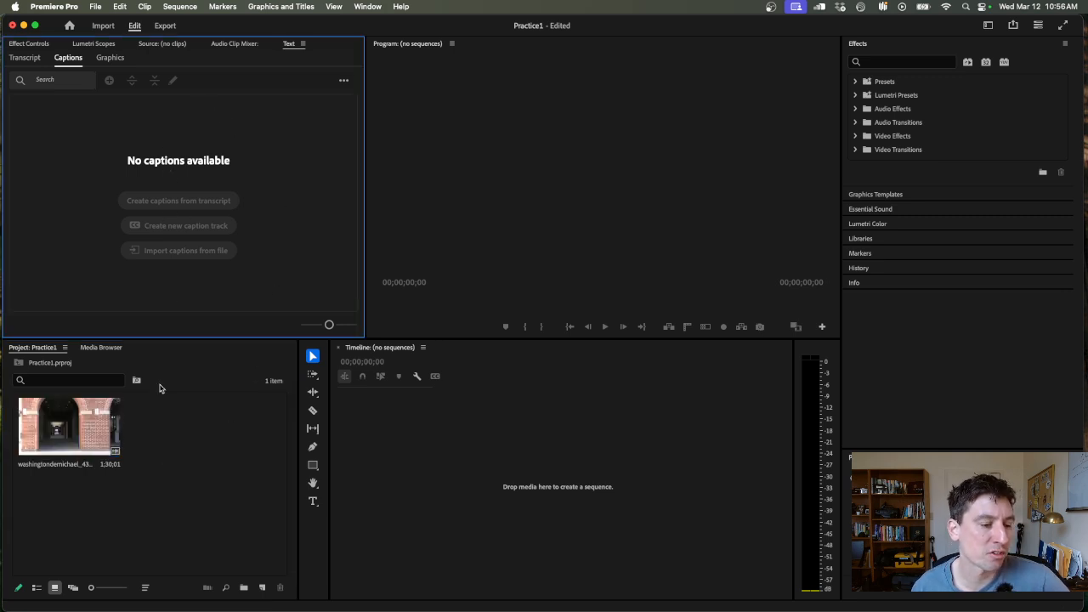
- Open the Campus Dash clip in the Source monitor and skim its opening to about 15 seconds
double_click(77, 431)
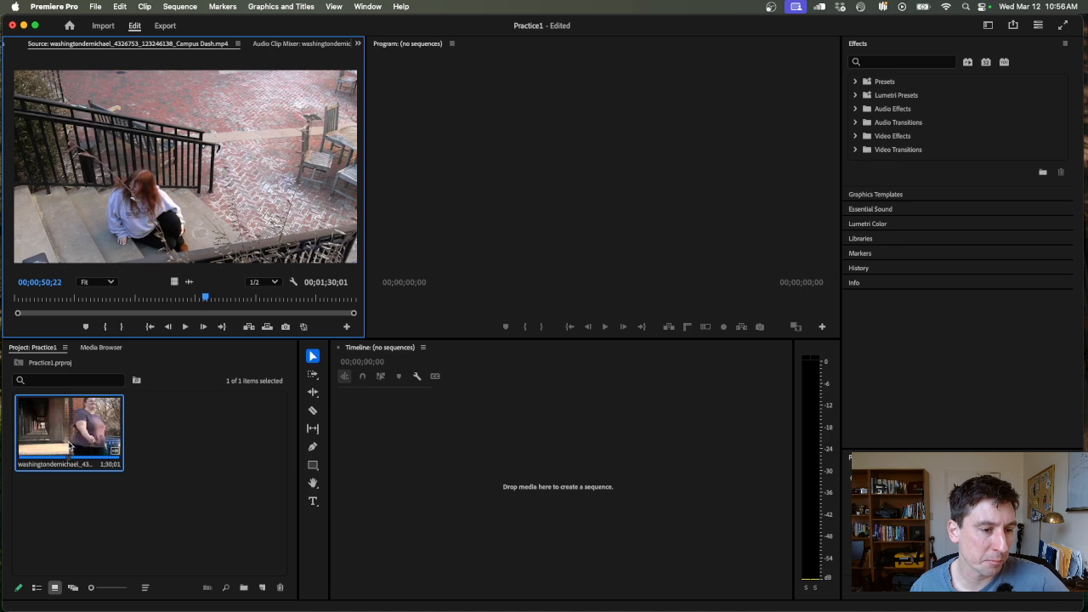
drag(136, 300, 71, 299)
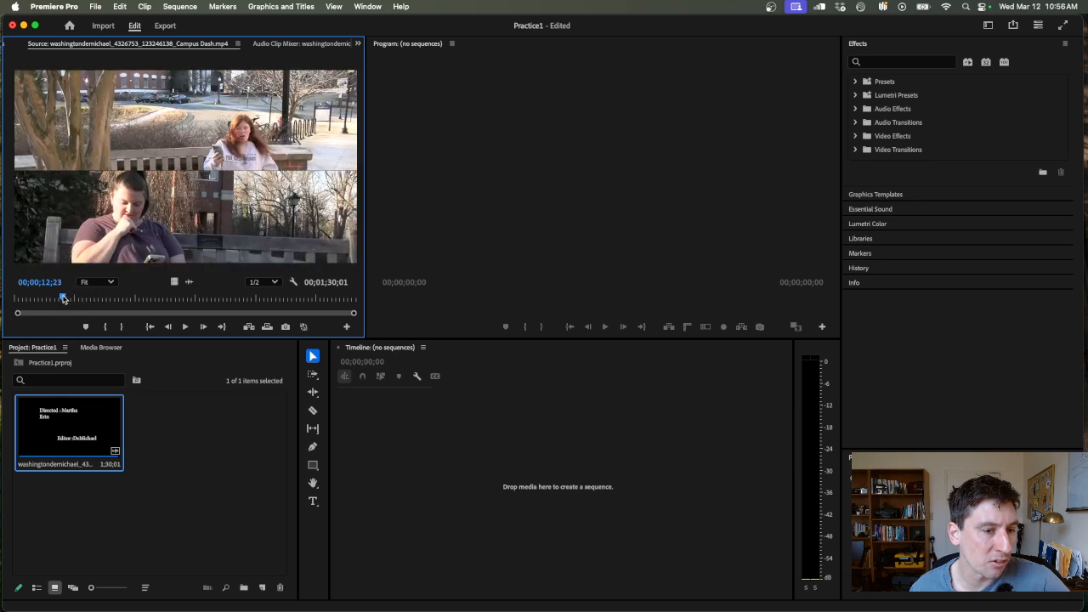
click(144, 448)
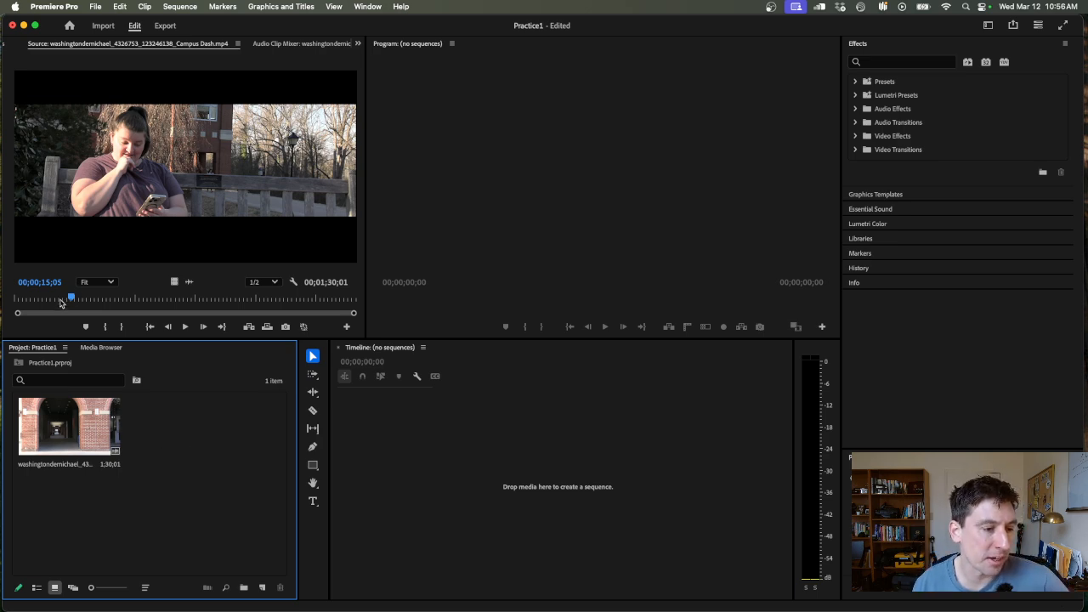
- Mark a range of about 14 seconds in the Campus Dash source clip, ending at 00;00;38;04
mouse_move(61, 301)
mouse_down()
mouse_move(172, 299)
mouse_move(157, 297)
mouse_up()
key(i)
key(o)
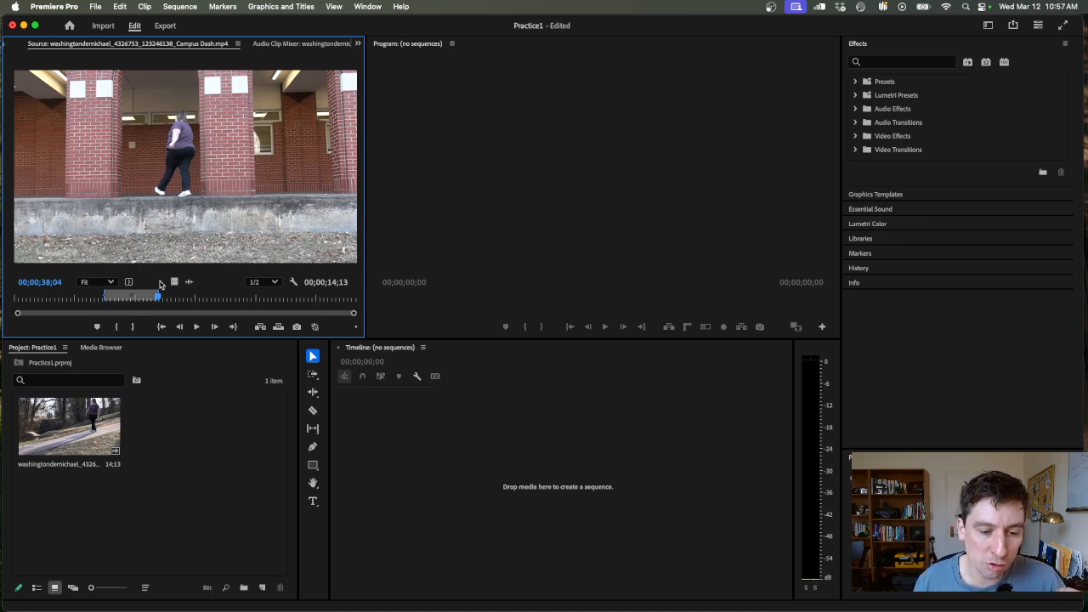
- Create a sequence by placing the marked Campus Dash range in the empty timeline
click(496, 475)
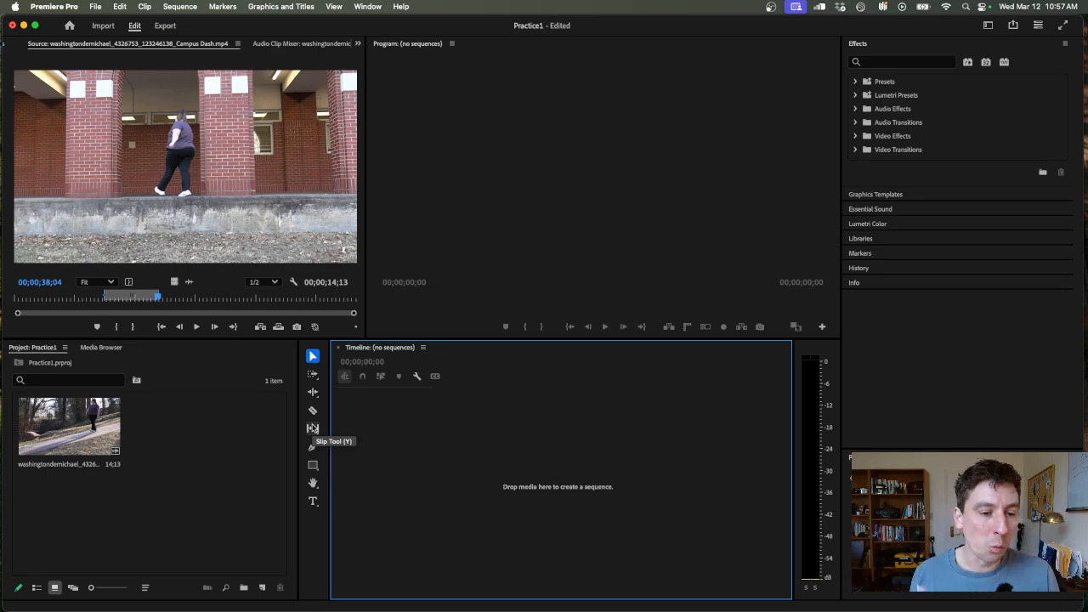
click(180, 208)
drag(380, 505, 379, 503)
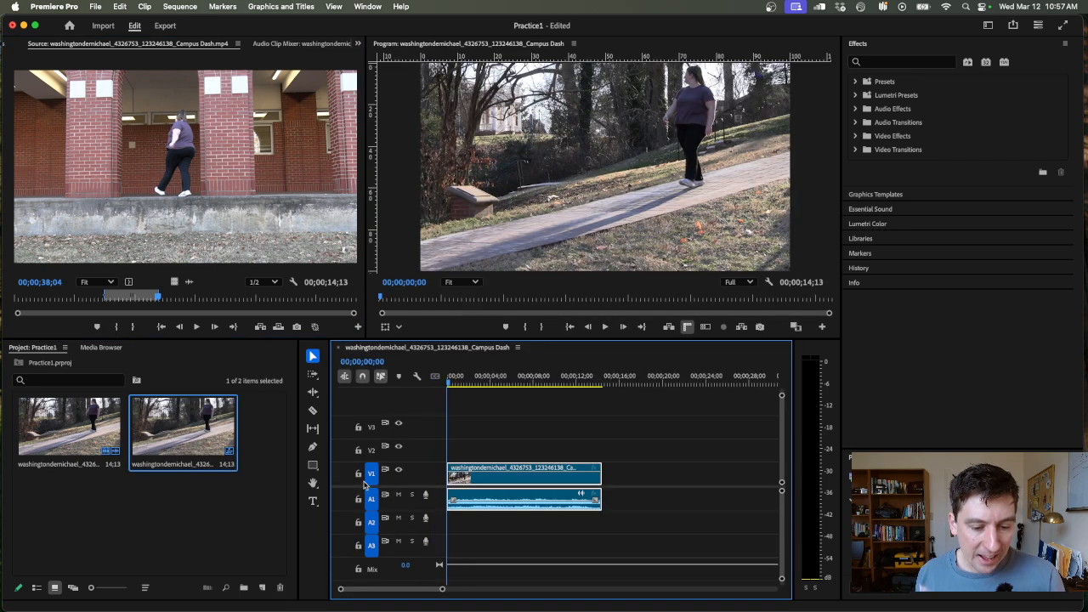
- Scrub through the new sequence in the Program monitor from its start to 00;00;04;22
mouse_move(462, 384)
mouse_down()
mouse_move(479, 382)
mouse_move(443, 393)
mouse_up()
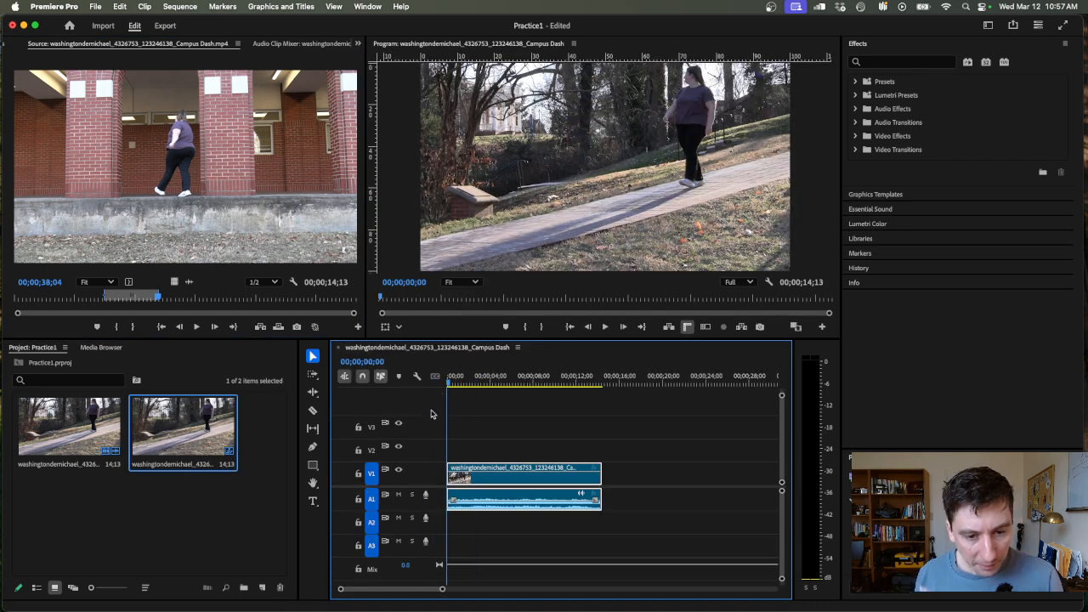
click(513, 140)
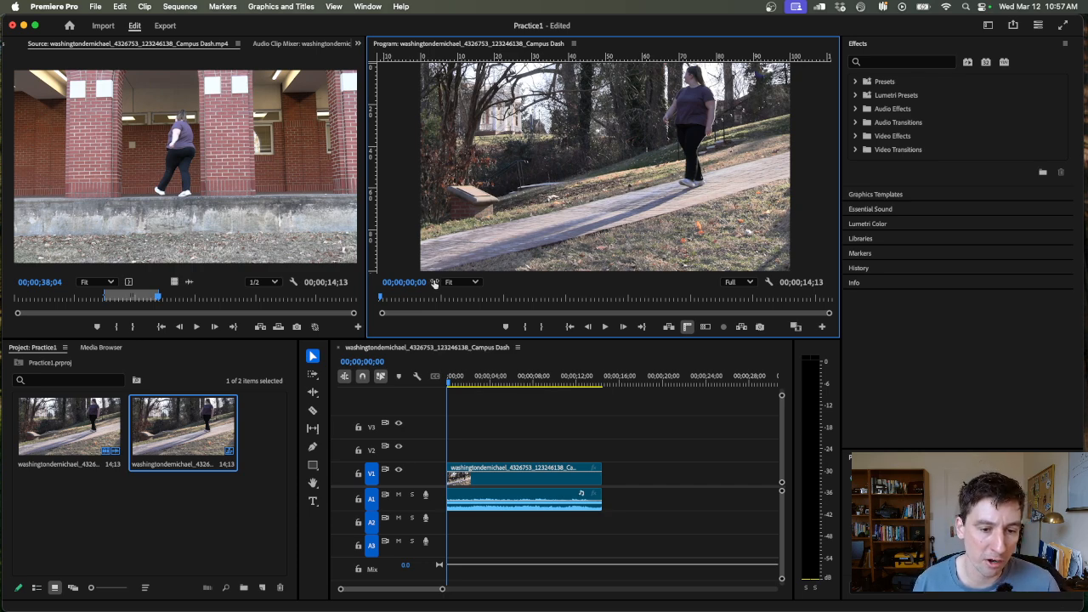
drag(405, 303, 492, 305)
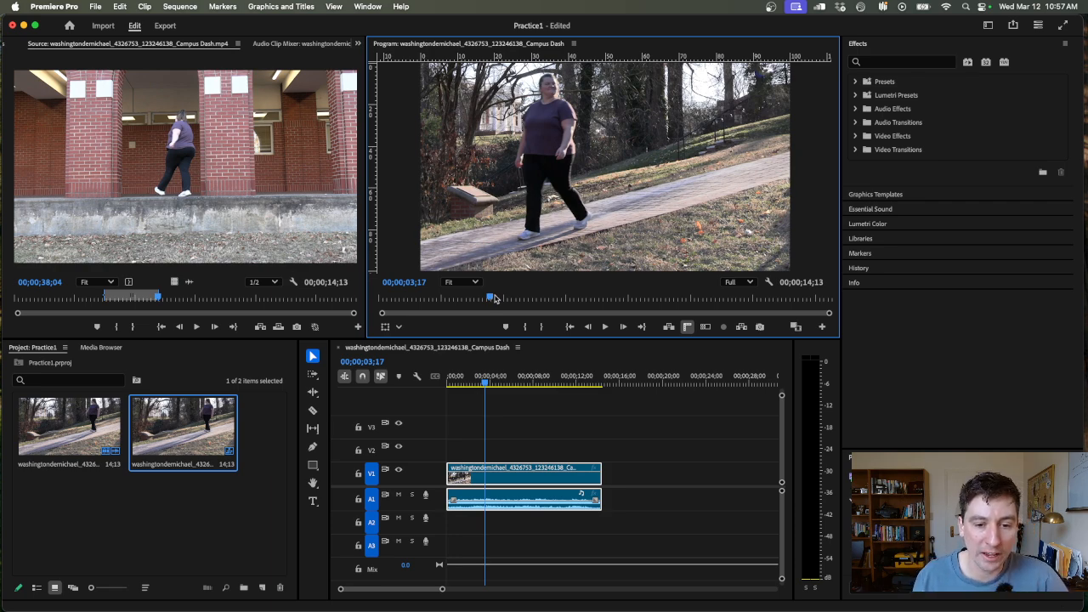
drag(494, 297, 526, 296)
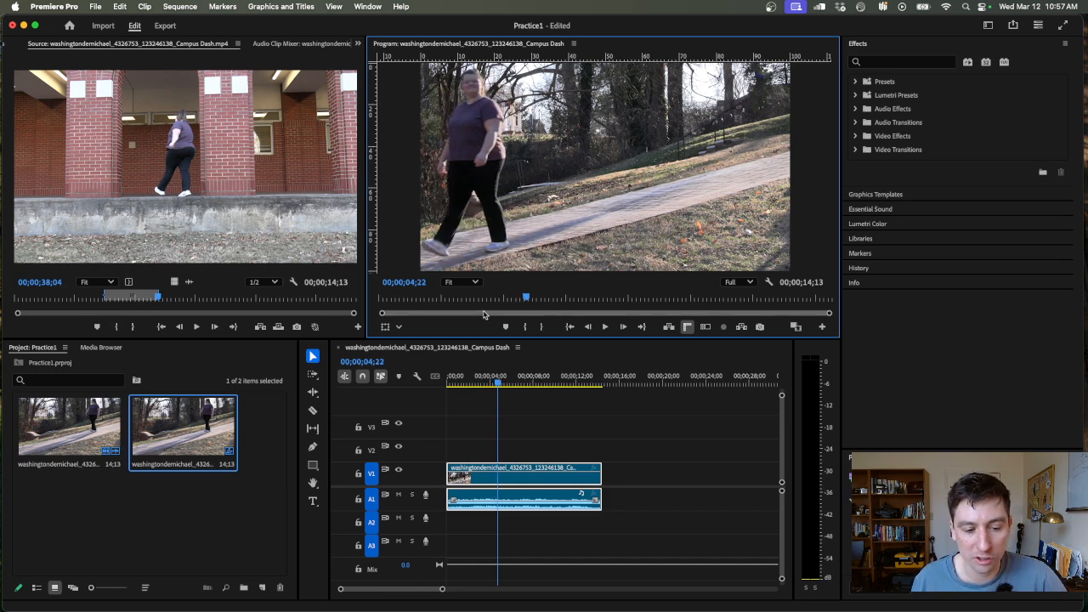
- Trim the end of the walking clip in the timeline to 00;00;04;00
click(474, 472)
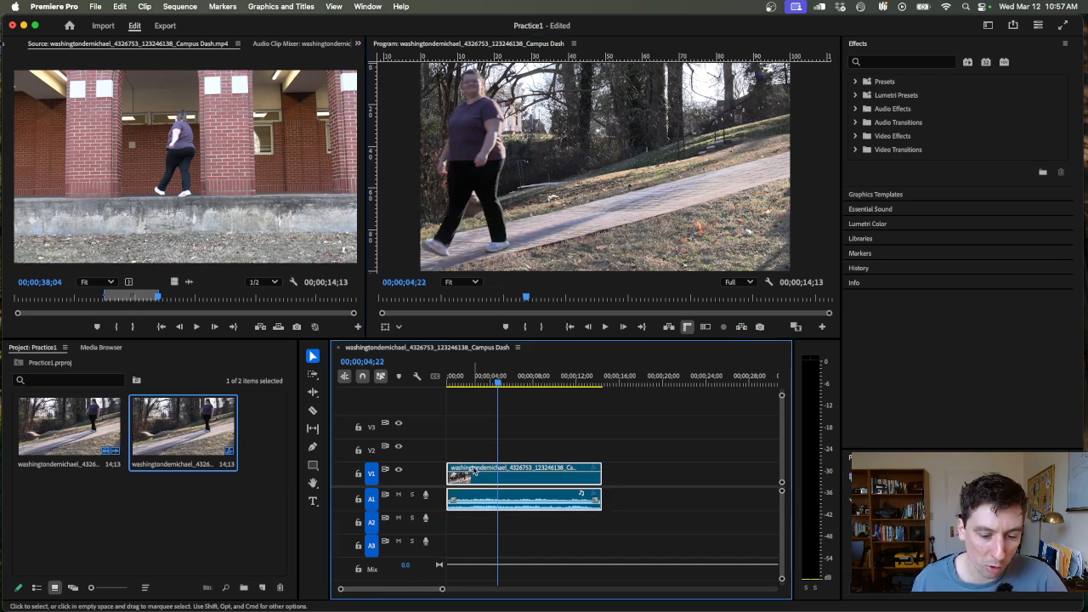
click(490, 381)
drag(598, 468, 489, 469)
- Mark the stairs shot in the source clip up to 00;00;50;14 and place it on V2 starting at about 2 seconds
click(191, 296)
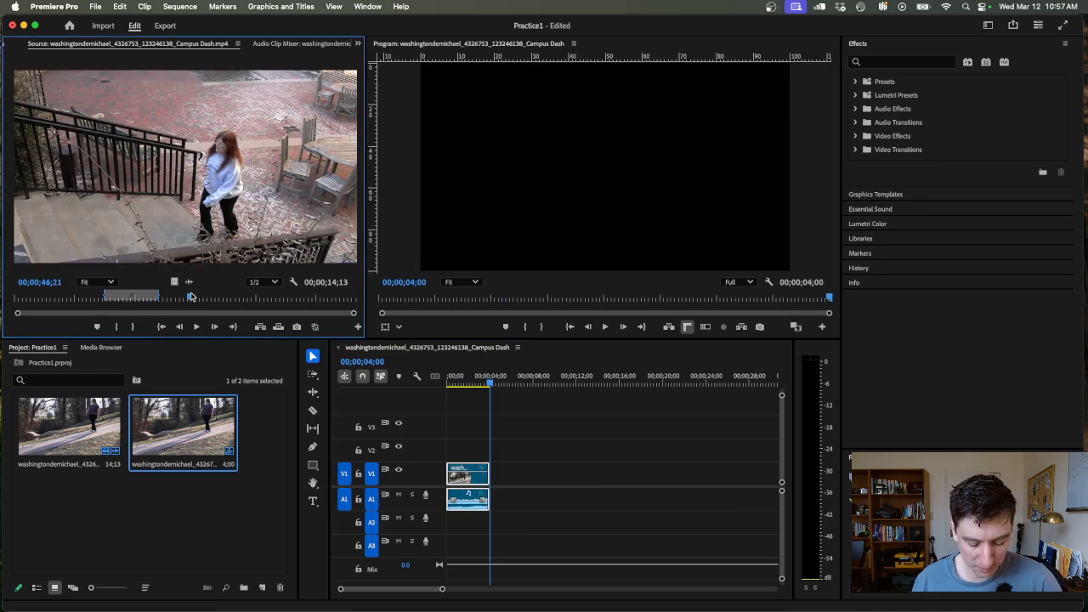
key(i)
click(205, 296)
key(o)
drag(220, 227, 472, 452)
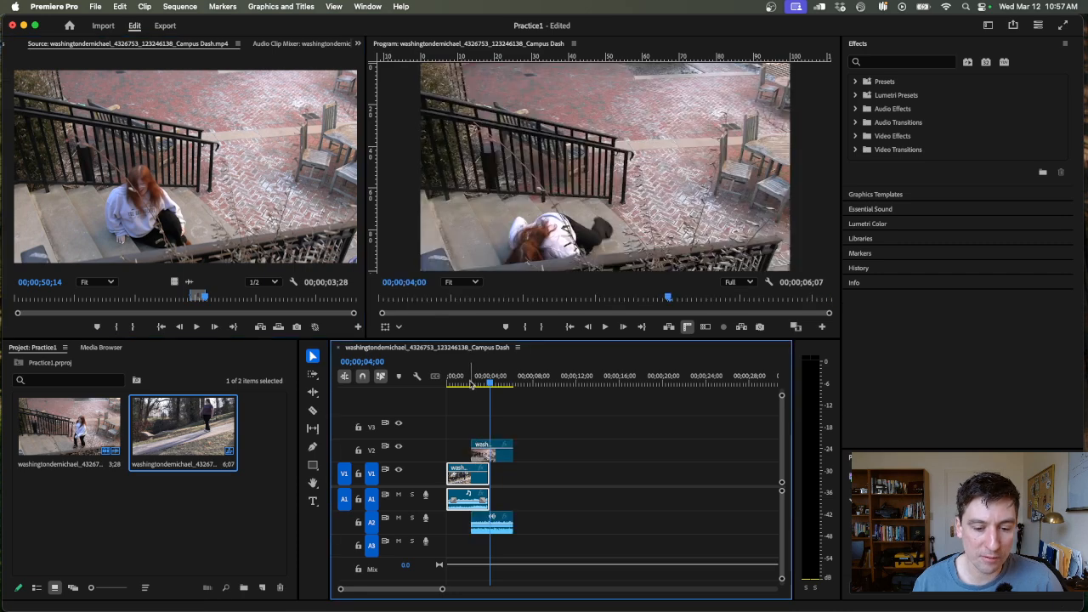
- Add a text box reading "Text" over the upper-left area of the picture at the start of the sequence
drag(472, 384, 438, 390)
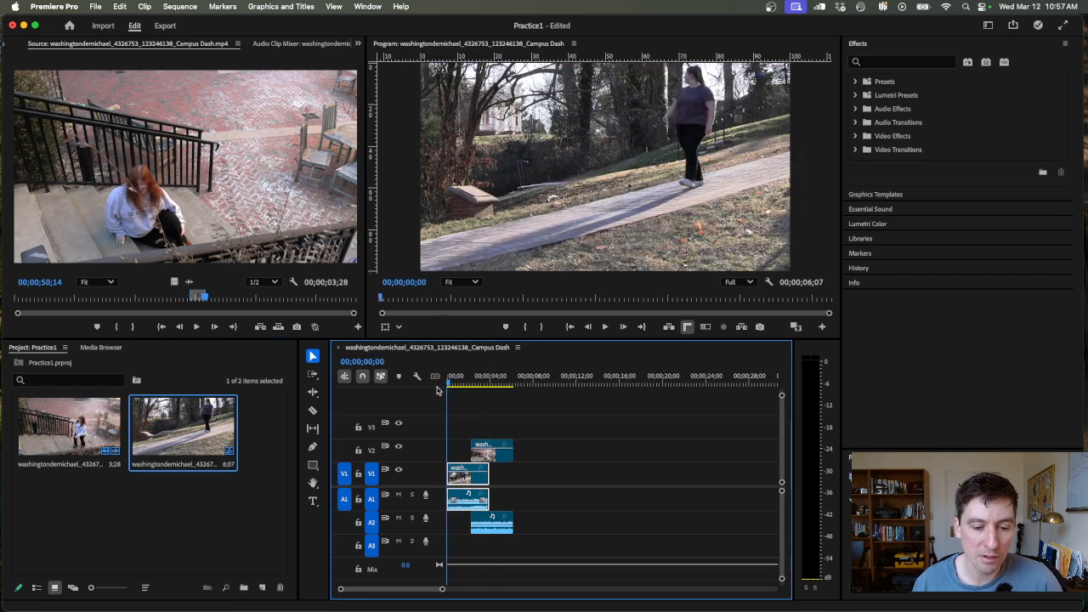
click(313, 501)
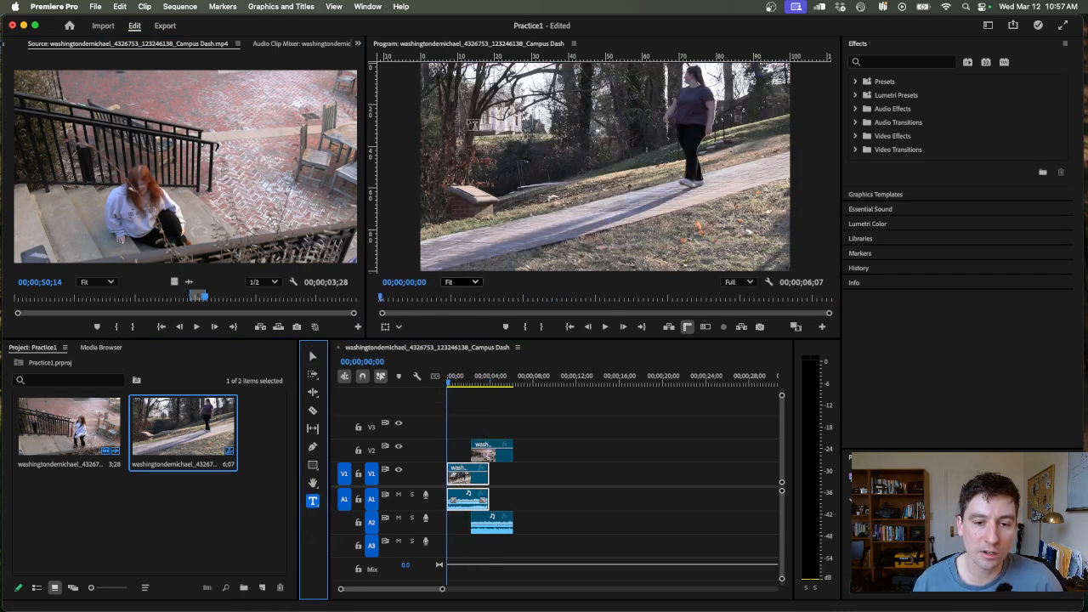
drag(467, 120, 620, 198)
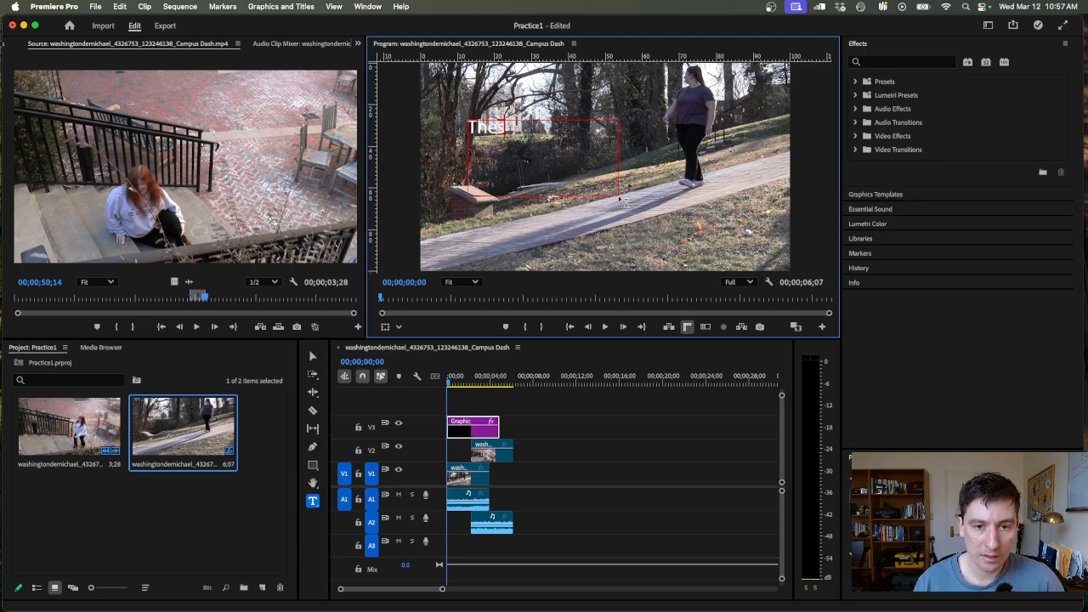
click(634, 435)
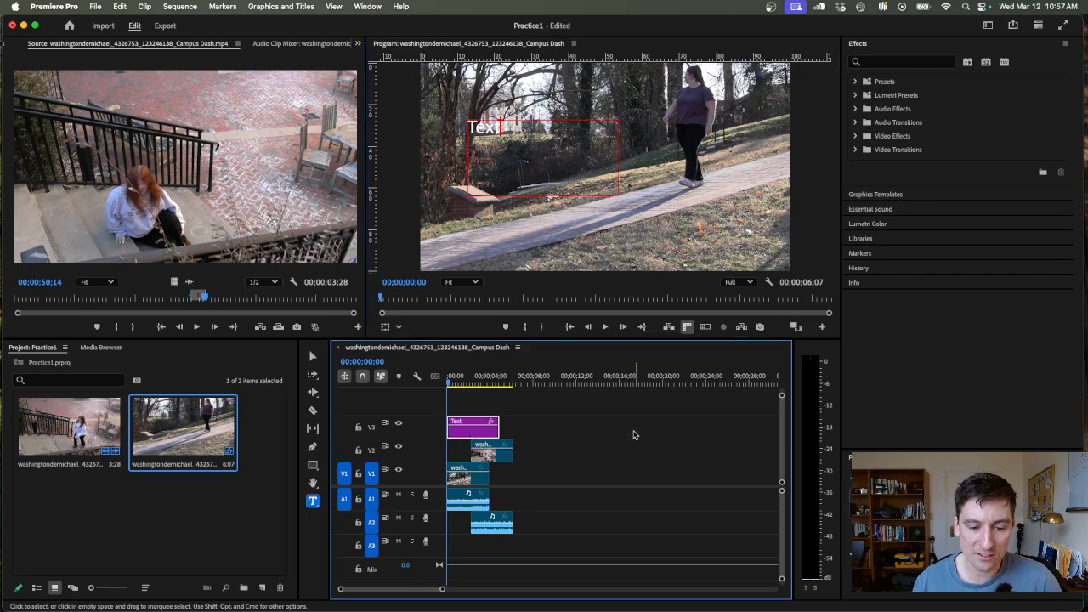
- Preview the sequence up to 00;00;03;27 with the title, and scrub the source clip to 00;00;37;12
drag(467, 384, 490, 391)
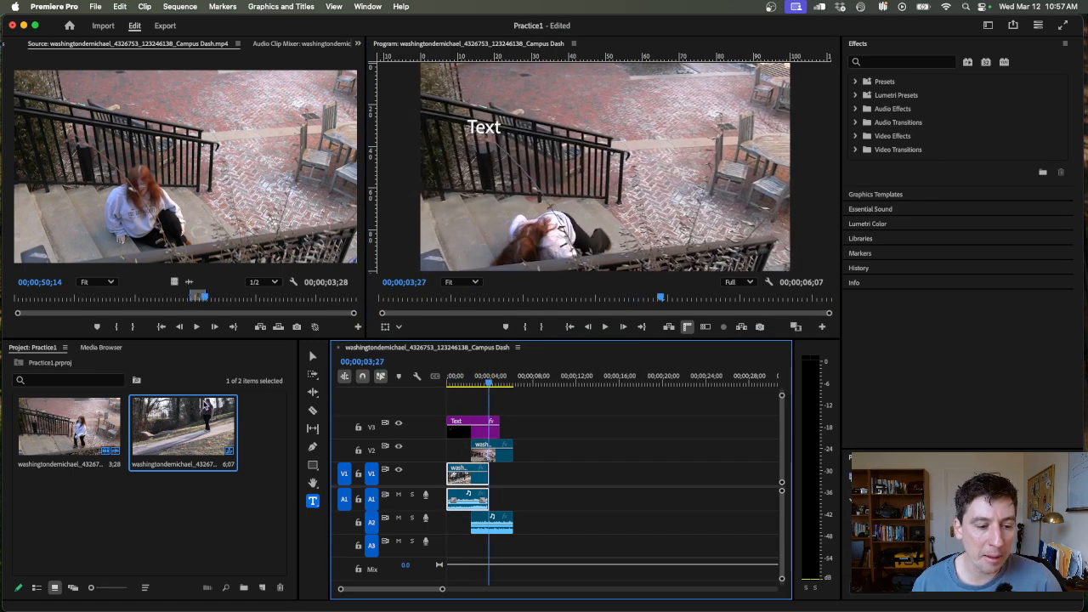
click(247, 405)
click(181, 190)
click(88, 417)
click(166, 212)
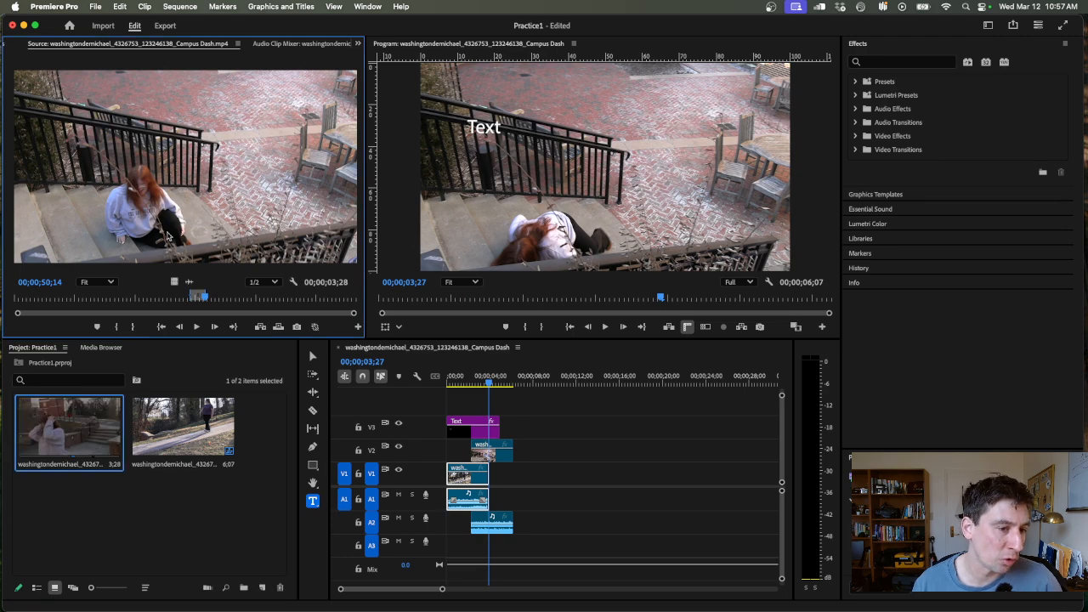
drag(147, 299, 156, 298)
- Rearrange the timeline so the title opens on V2 for about 2 seconds, followed by the walking and stairs clips back to back on V1
drag(465, 384, 531, 437)
click(500, 418)
drag(471, 469, 493, 474)
drag(465, 422, 515, 464)
click(493, 385)
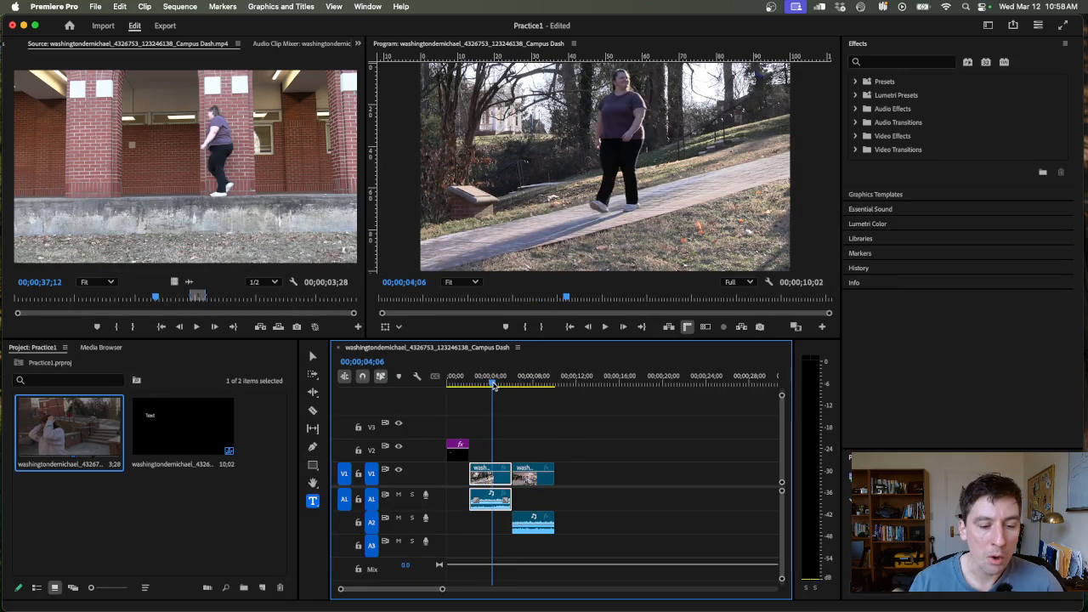
drag(493, 385, 491, 384)
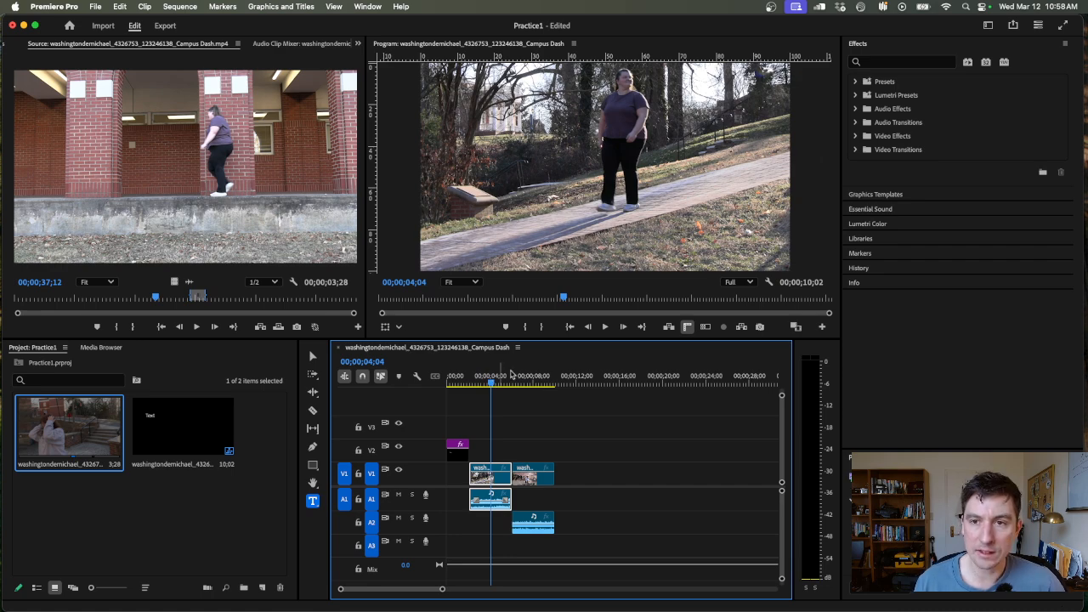
click(770, 7)
click(771, 7)
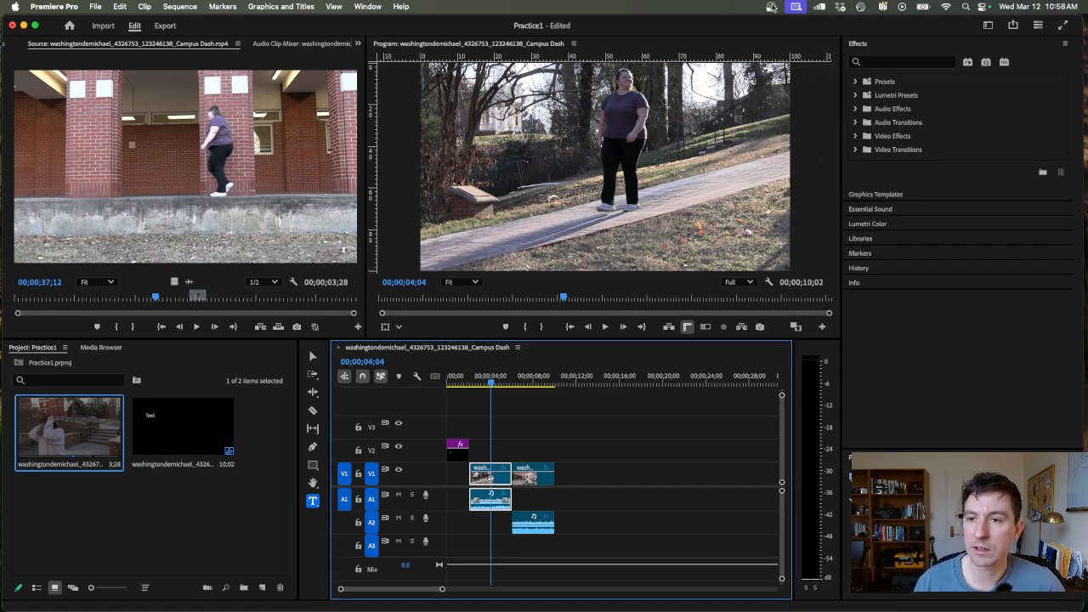
click(770, 7)
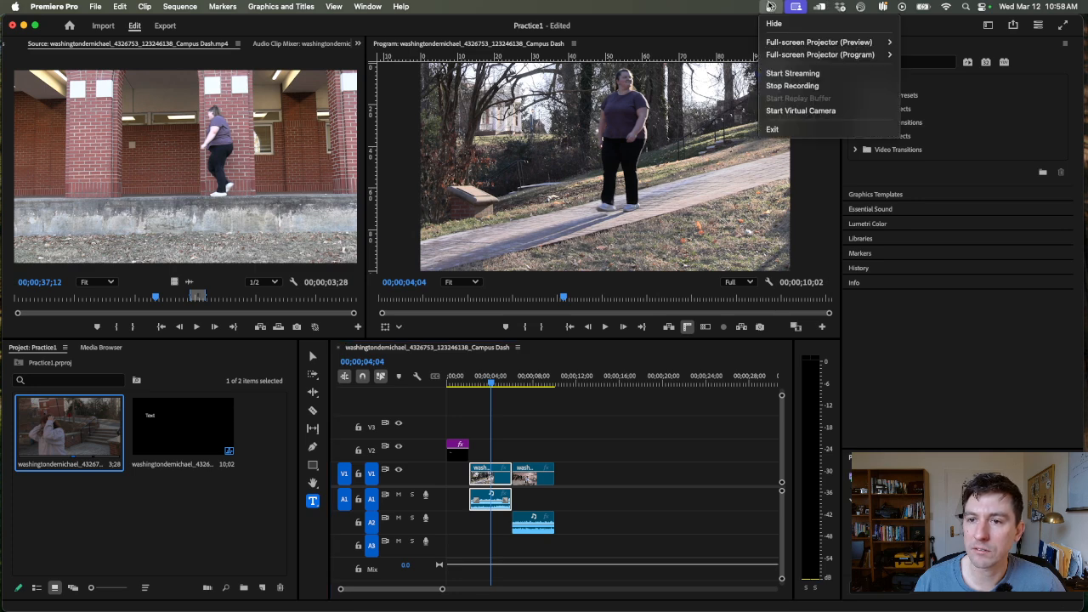
click(771, 6)
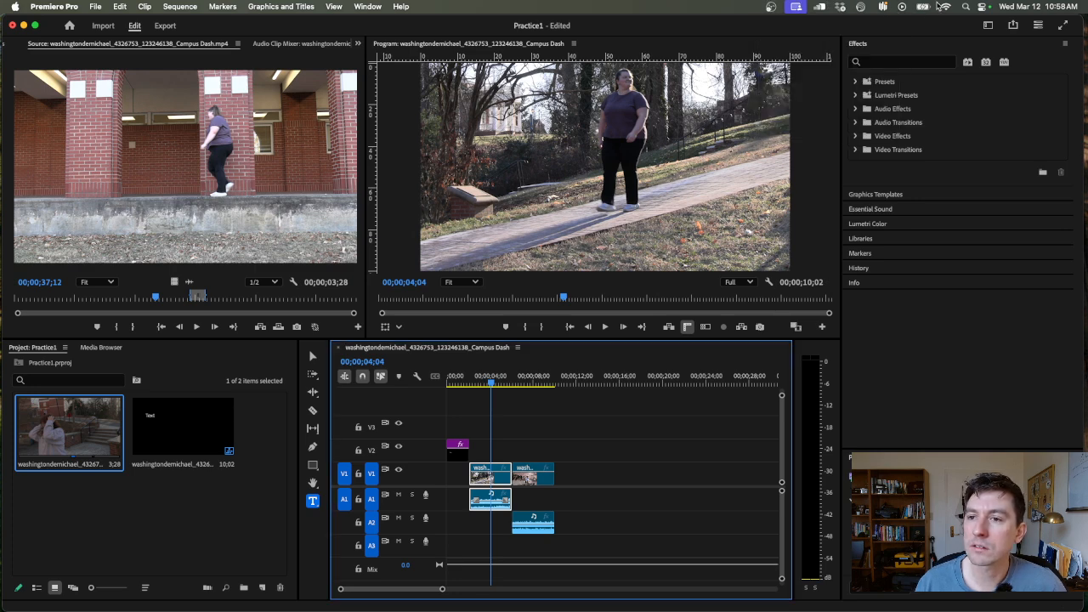
- Move the sequence playhead to the cut between the walking and stairs clips at 00;00;06;04
click(513, 375)
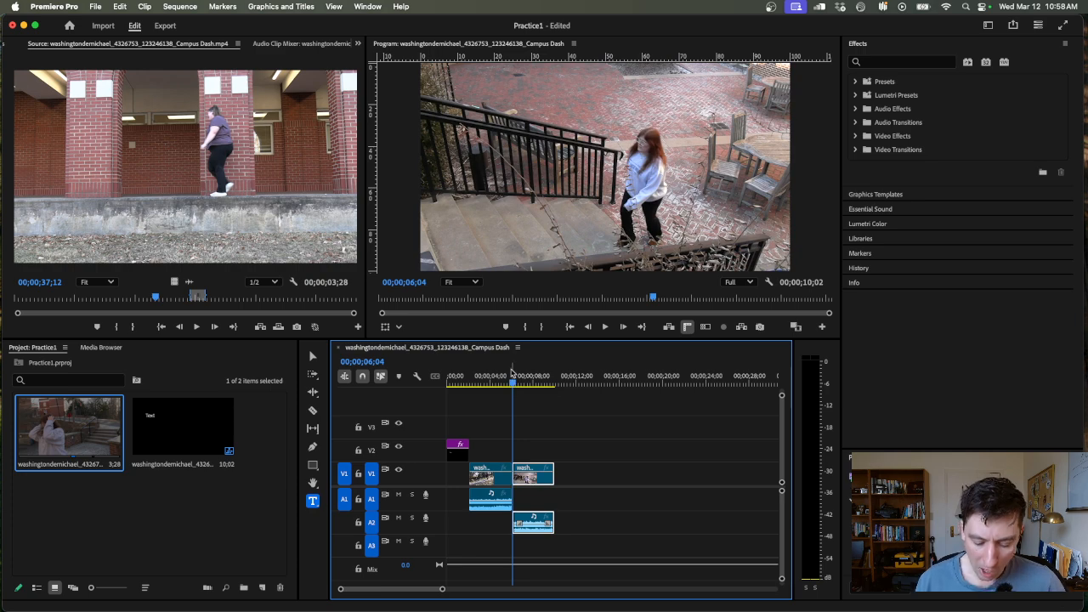
- Examine the sequence timeline at closer and wider scales around the cut between the walking and stairs clips
key(equal)
key(equal)
key(minus)
key(minus)
key(minus)
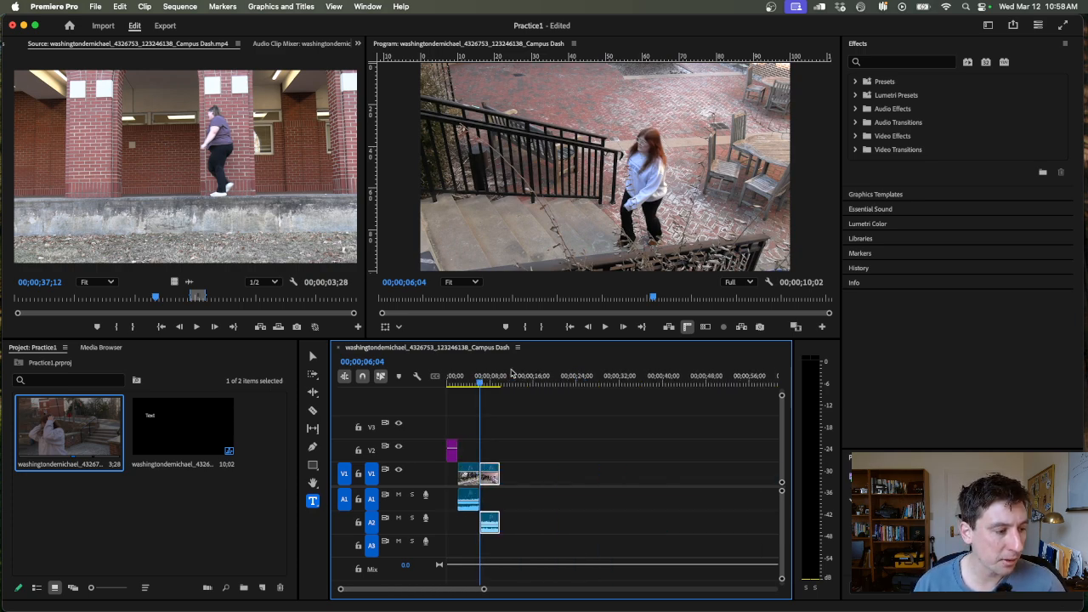
key(equal)
key(equal)
key(equal)
key(minus)
key(minus)
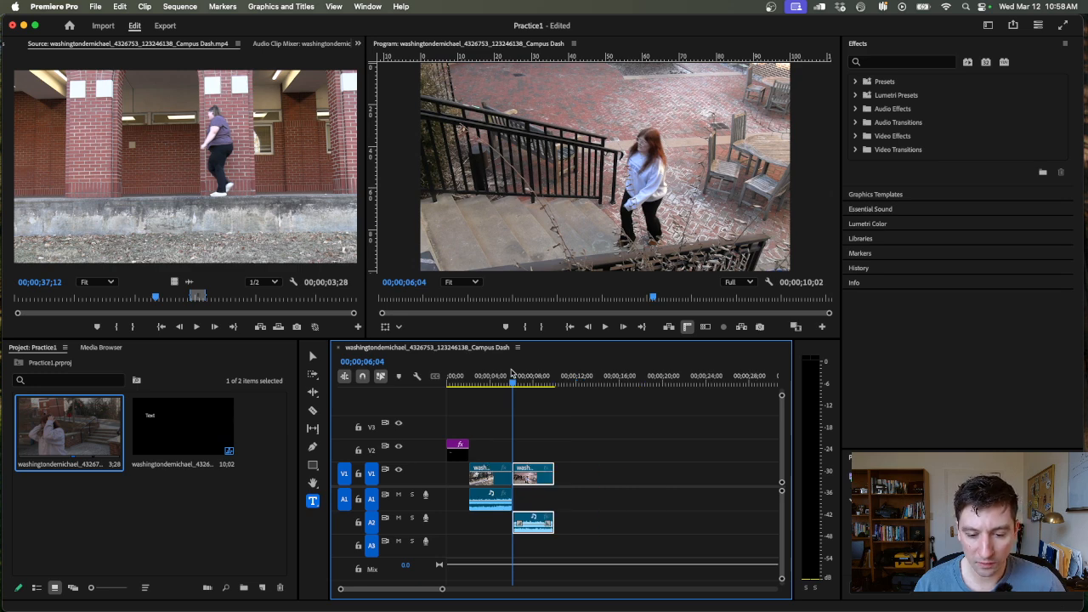
key(equal)
key(equal)
key(minus)
key(minus)
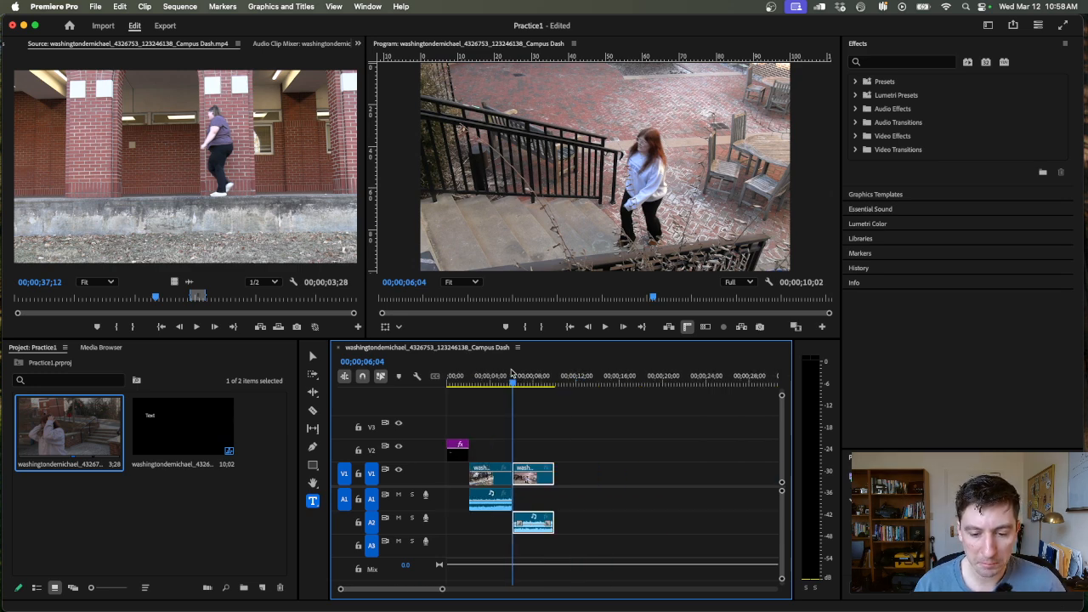
- Preview the transition from the walking clip to the stairs clip, and bring the sequence playhead back to 00;00;04;23
drag(513, 383, 503, 384)
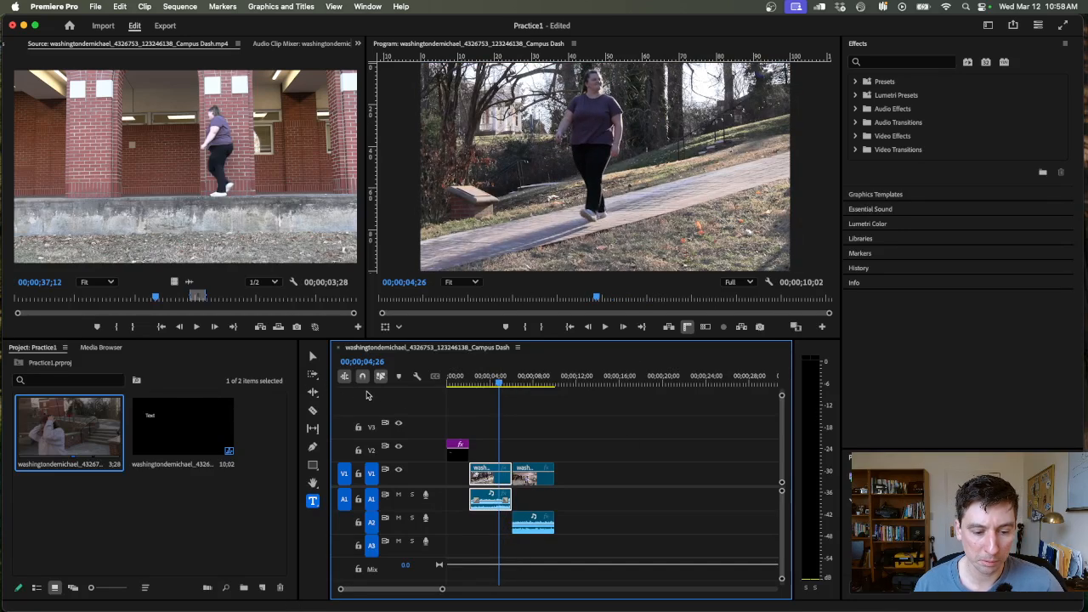
click(510, 380)
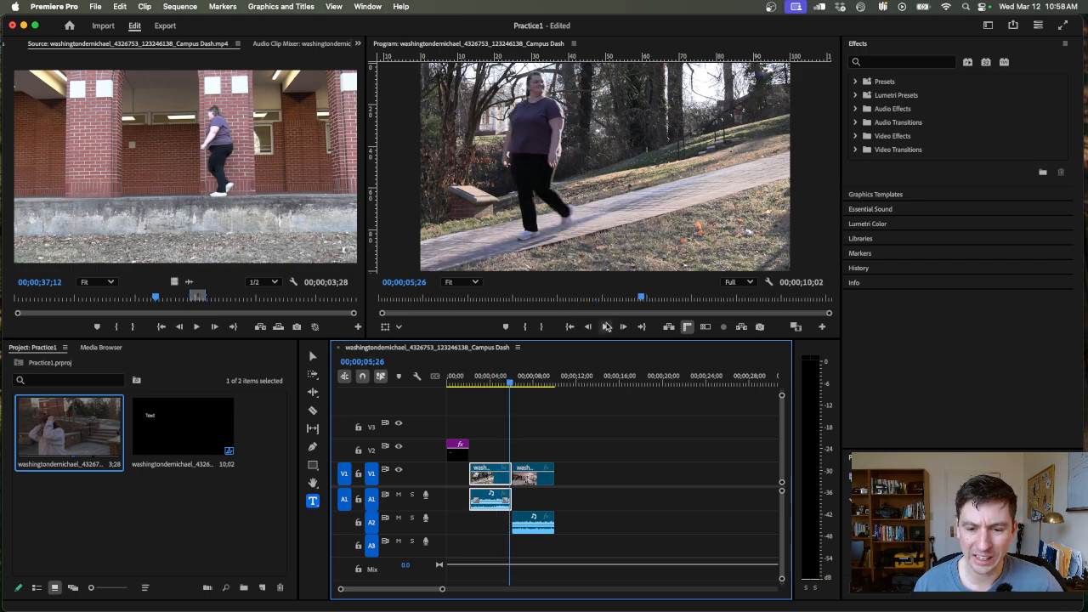
click(506, 384)
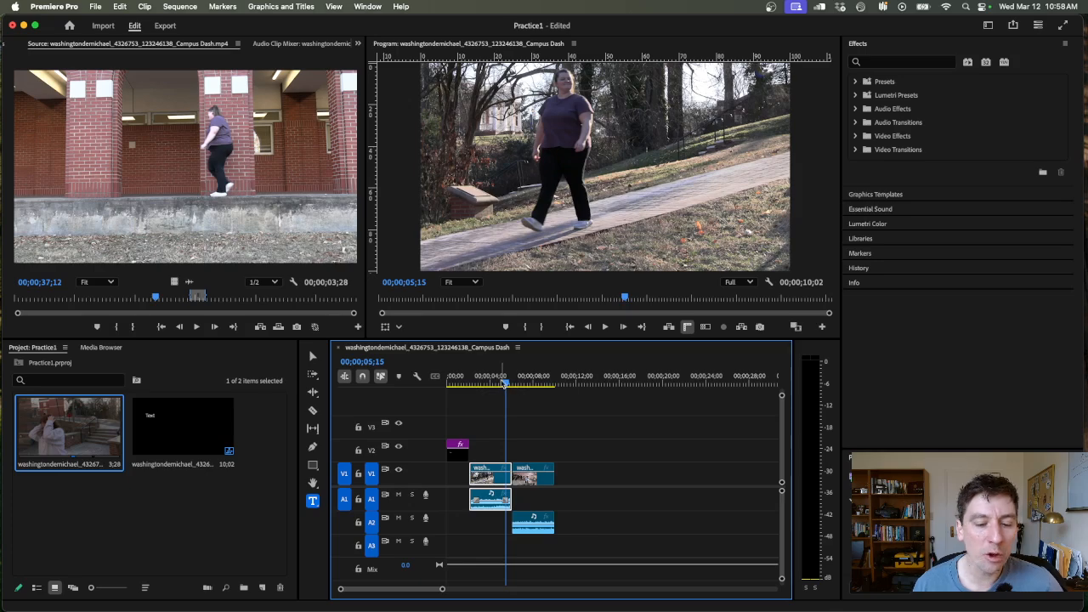
key(space)
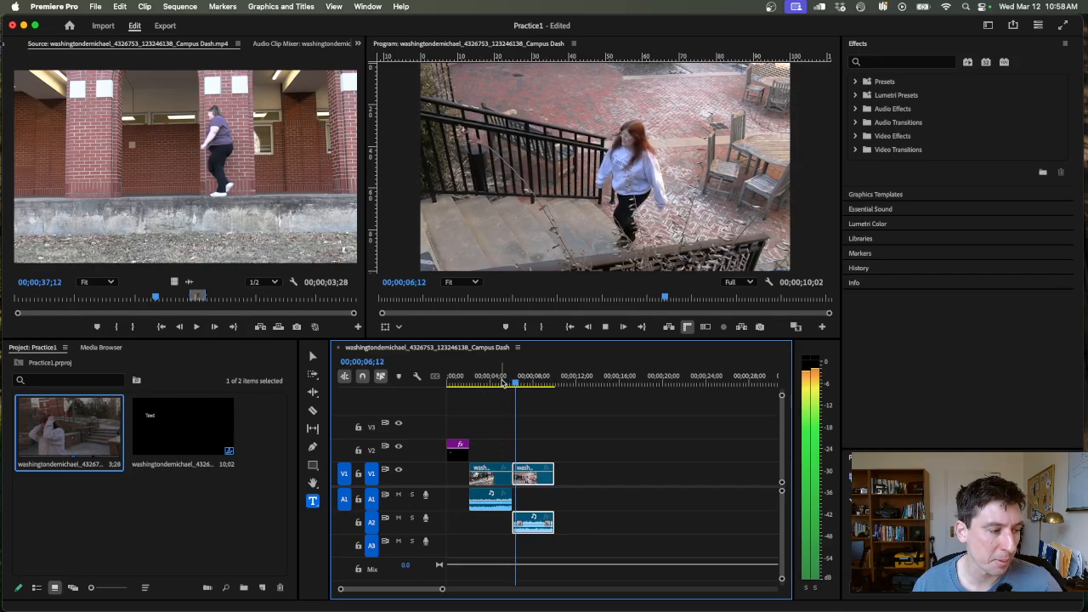
key(space)
click(508, 385)
key(space)
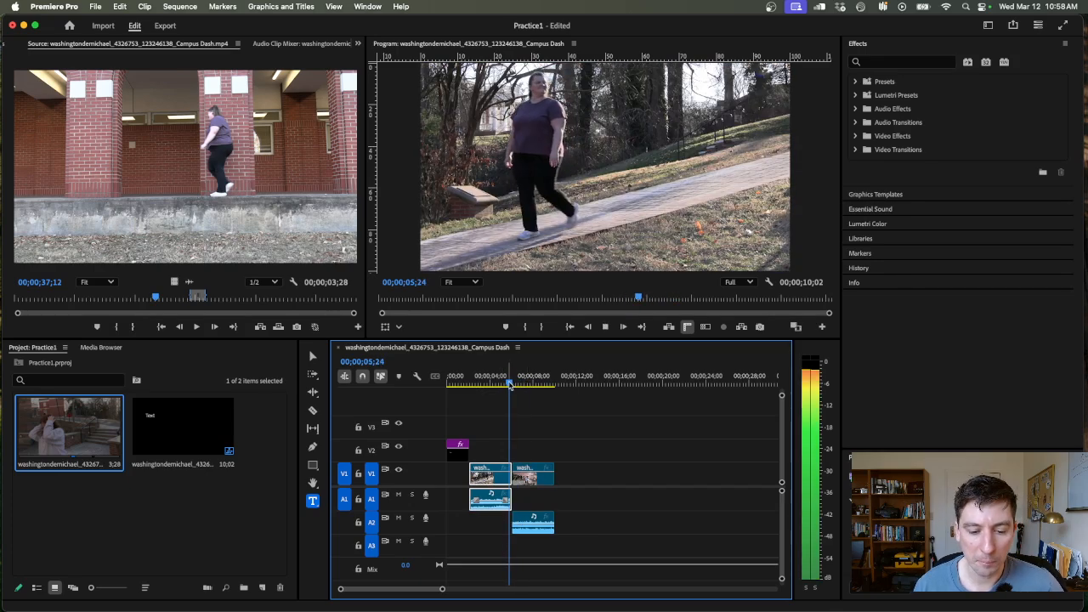
key(space)
mouse_move(508, 384)
mouse_down()
mouse_move(448, 382)
mouse_move(500, 383)
mouse_up()
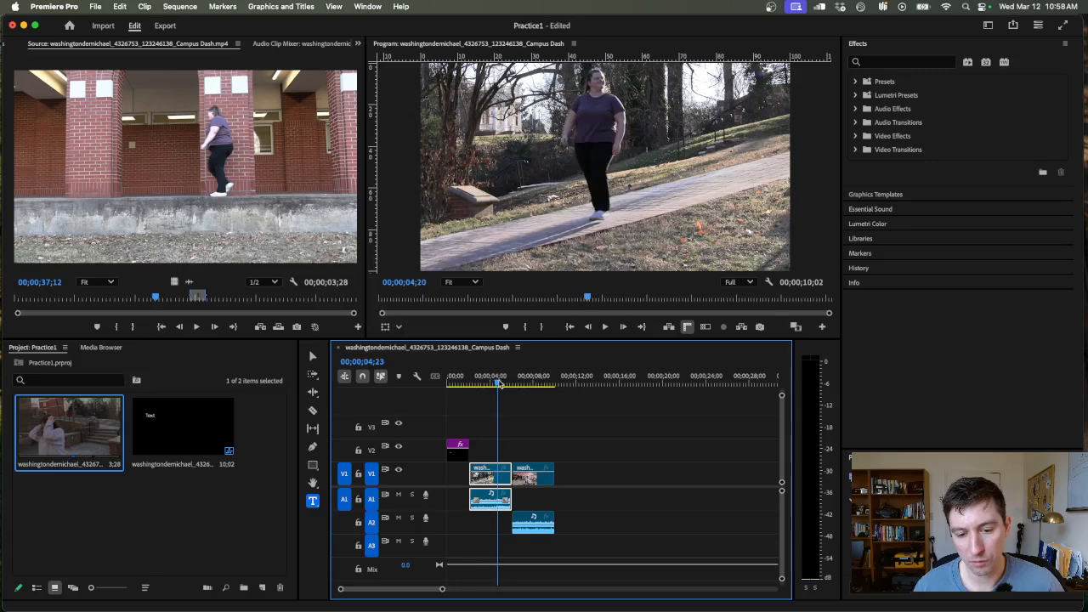
- Increase the height of the audio tracks so their names show, and move the sequence playhead to 00;00;05;26
click(523, 417)
key(=)
key(=)
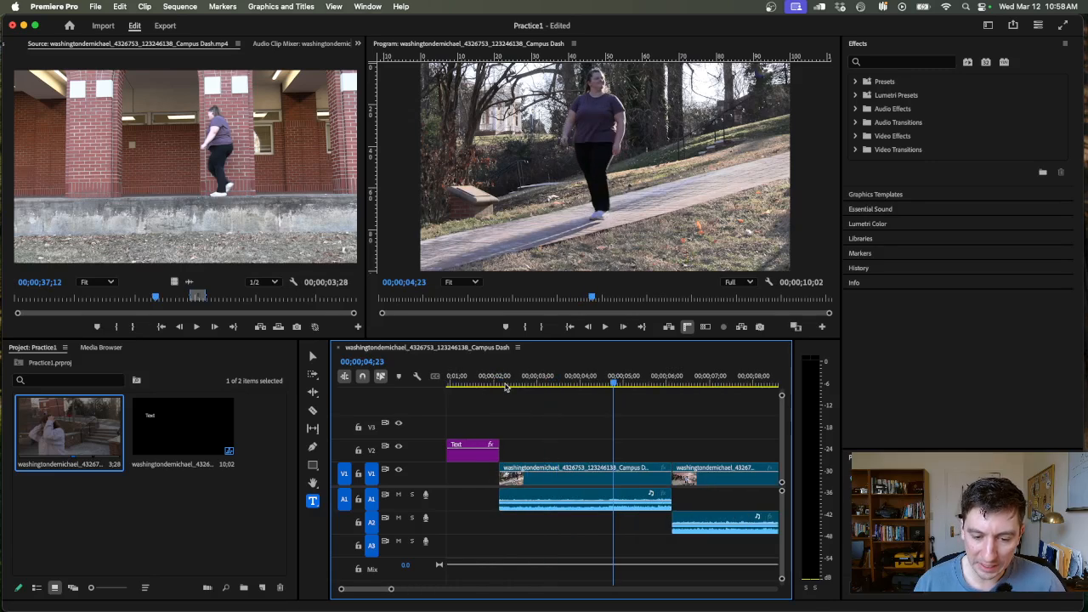
key(-)
key(-)
drag(782, 483, 783, 483)
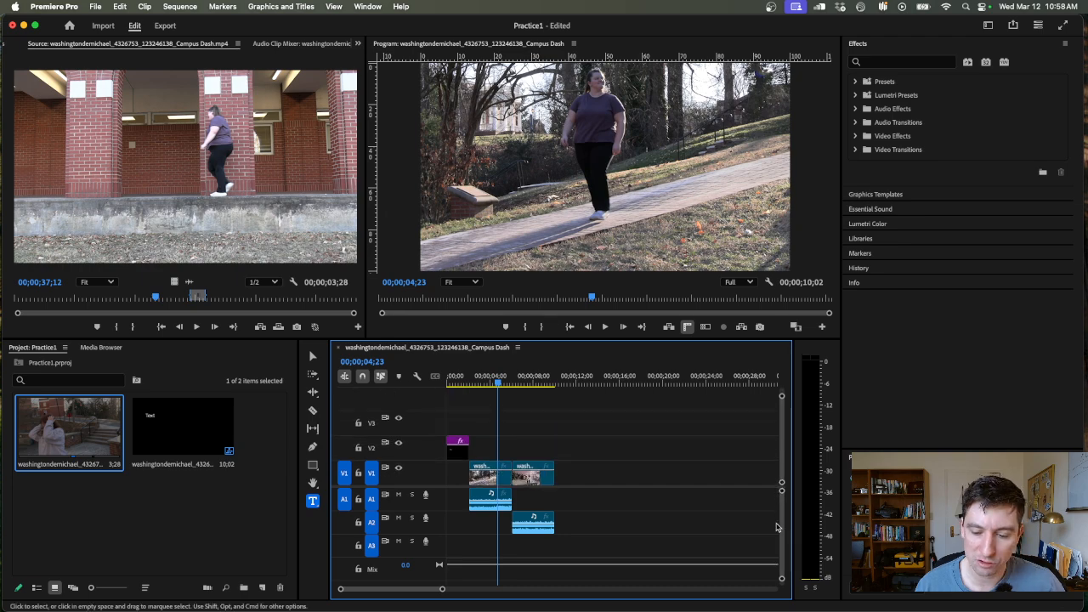
drag(783, 579, 783, 581)
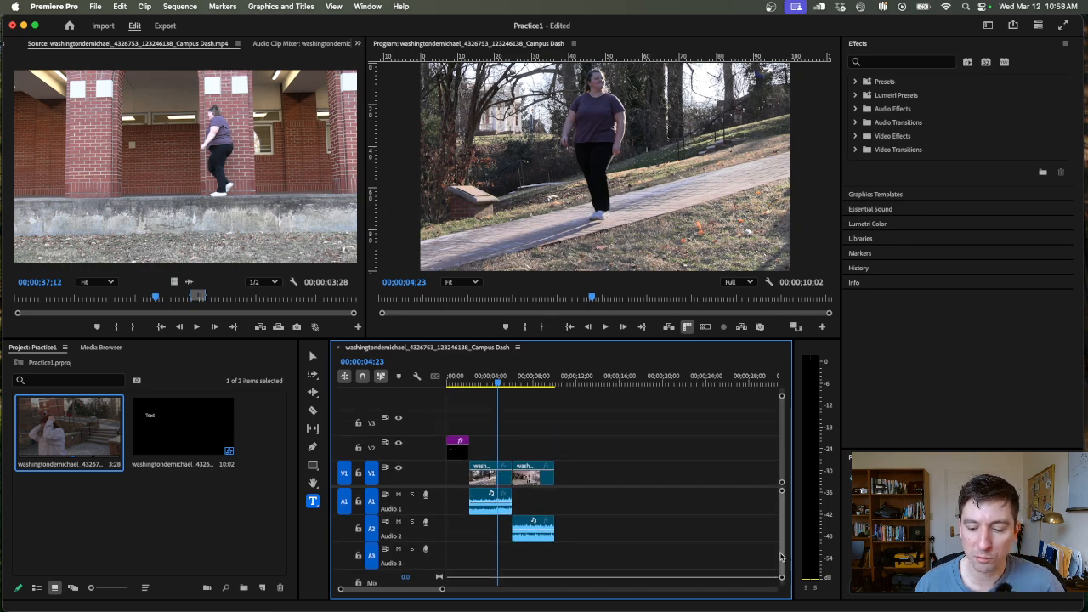
scroll(775, 550, down, 3)
scroll(778, 536, right, 5)
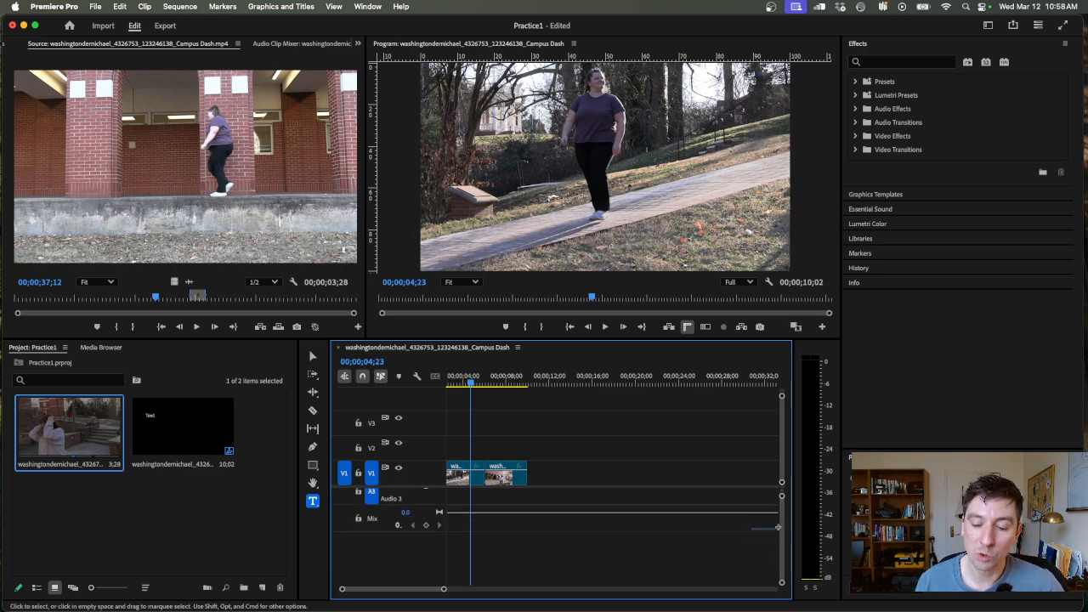
drag(381, 592, 367, 593)
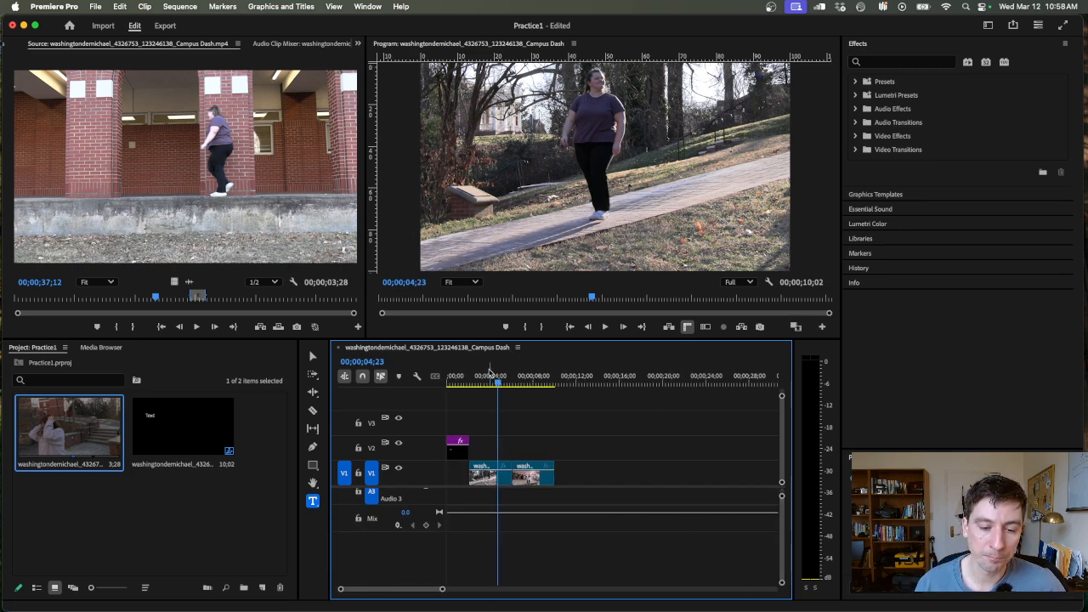
drag(476, 382, 509, 383)
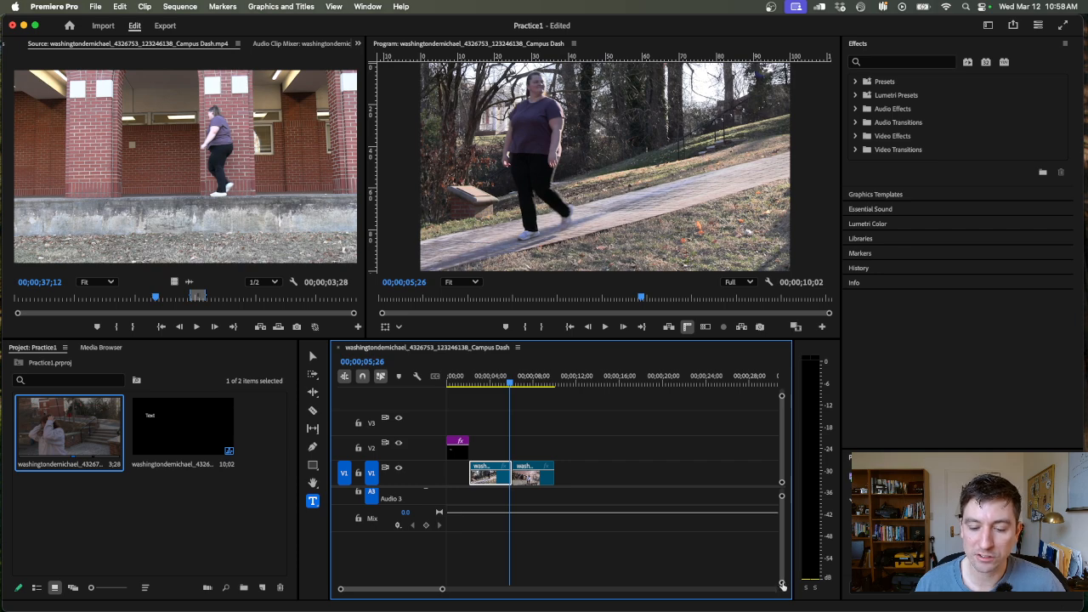
drag(783, 585, 783, 538)
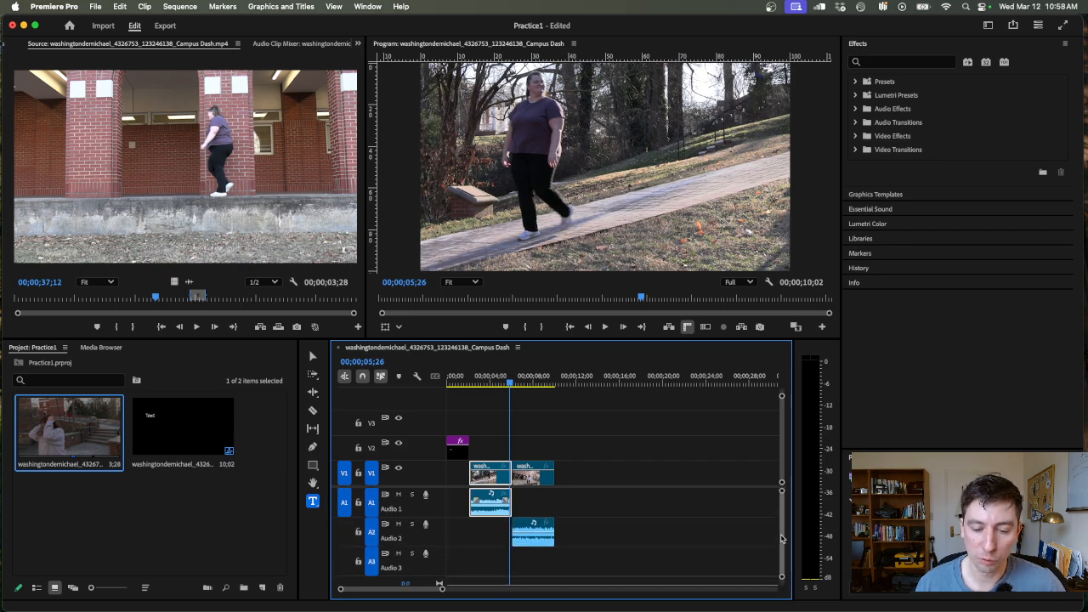
- Play the stairs clip from its start and again from its middle to check its audio levels, stopping at 00;00;09;14
drag(494, 375, 553, 382)
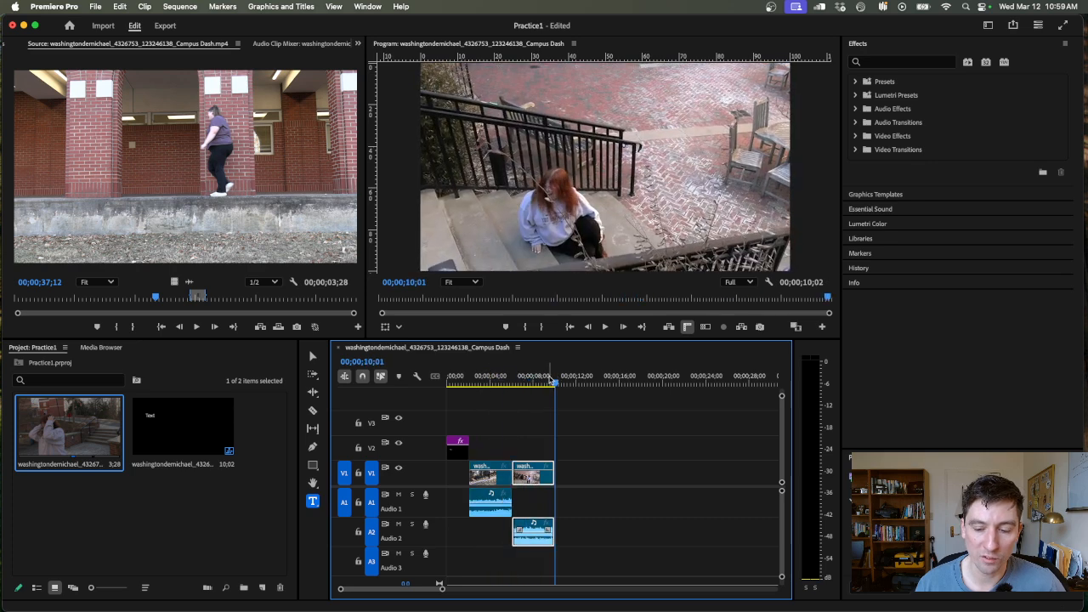
click(513, 380)
key(space)
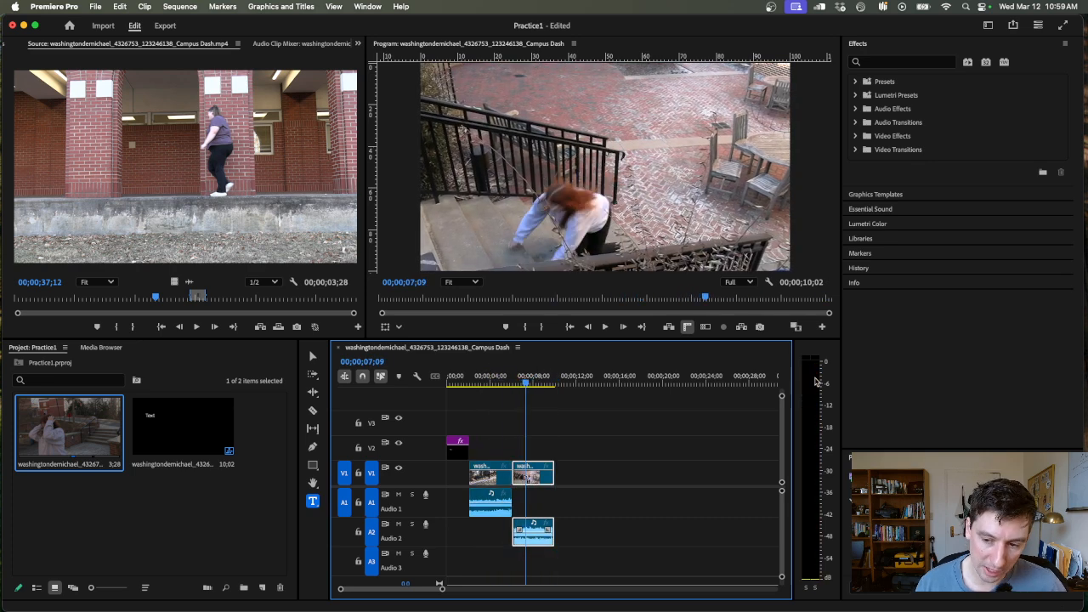
key(space)
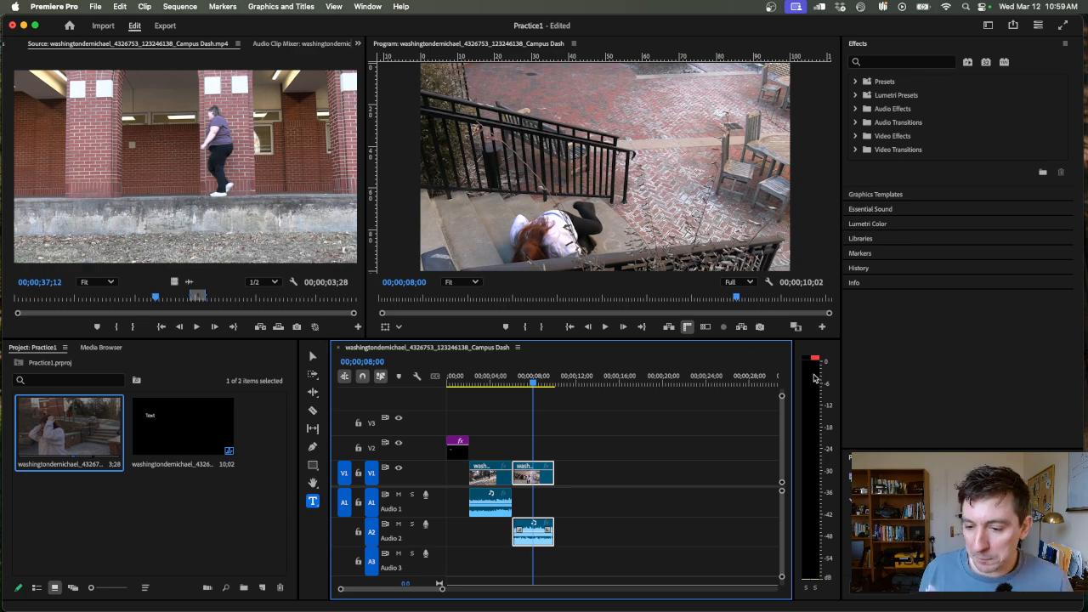
click(522, 378)
key(space)
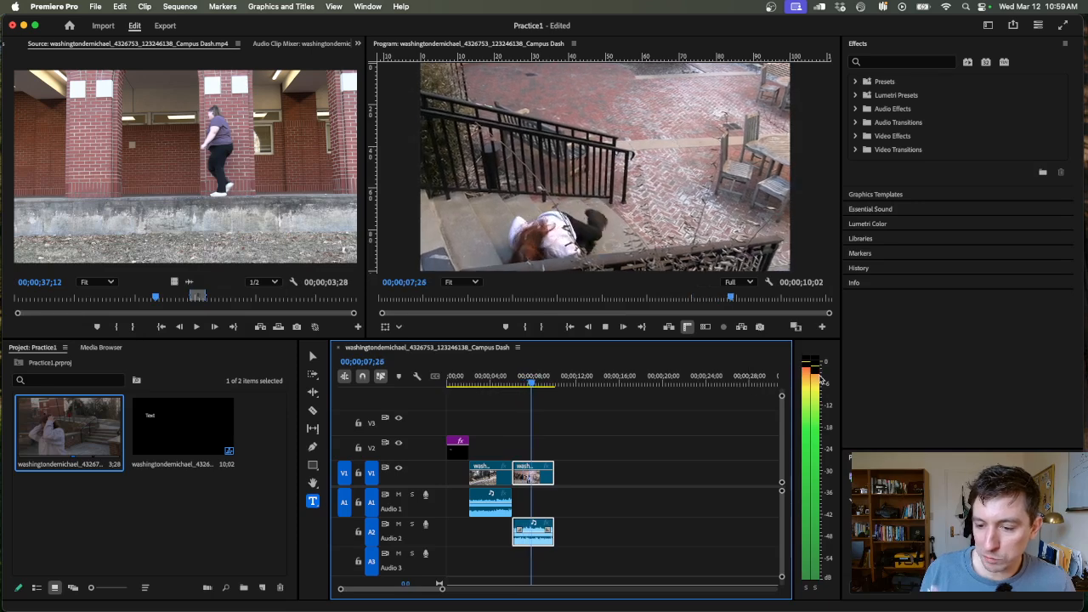
key(space)
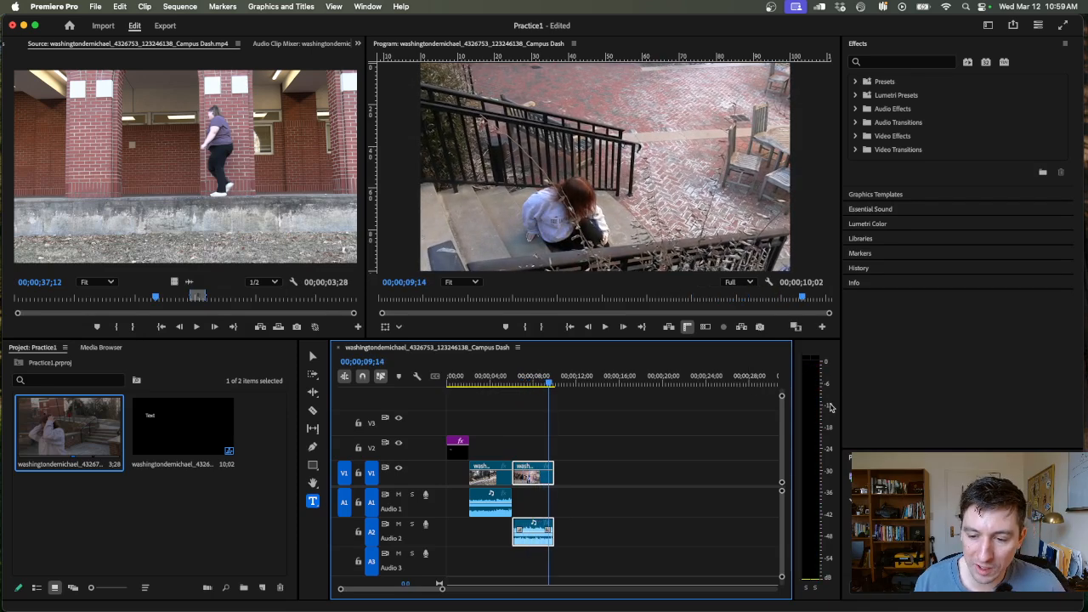
- Add an empty text graphic on V2 at 00;00;09;14, and show the stairs clip's information with the playhead at 00;00;08;01
click(575, 197)
click(989, 282)
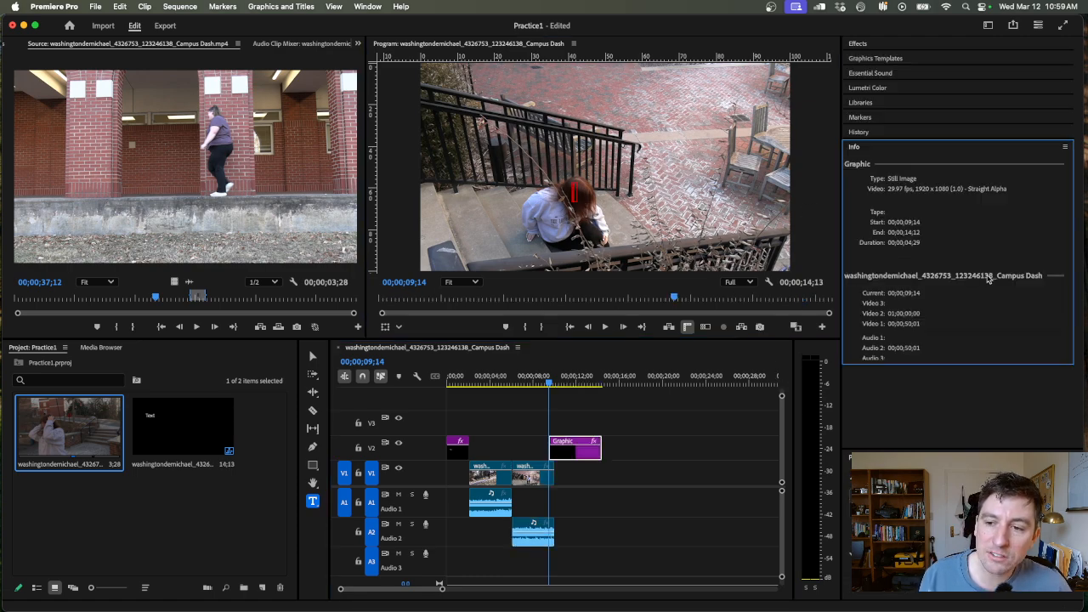
click(533, 378)
click(541, 467)
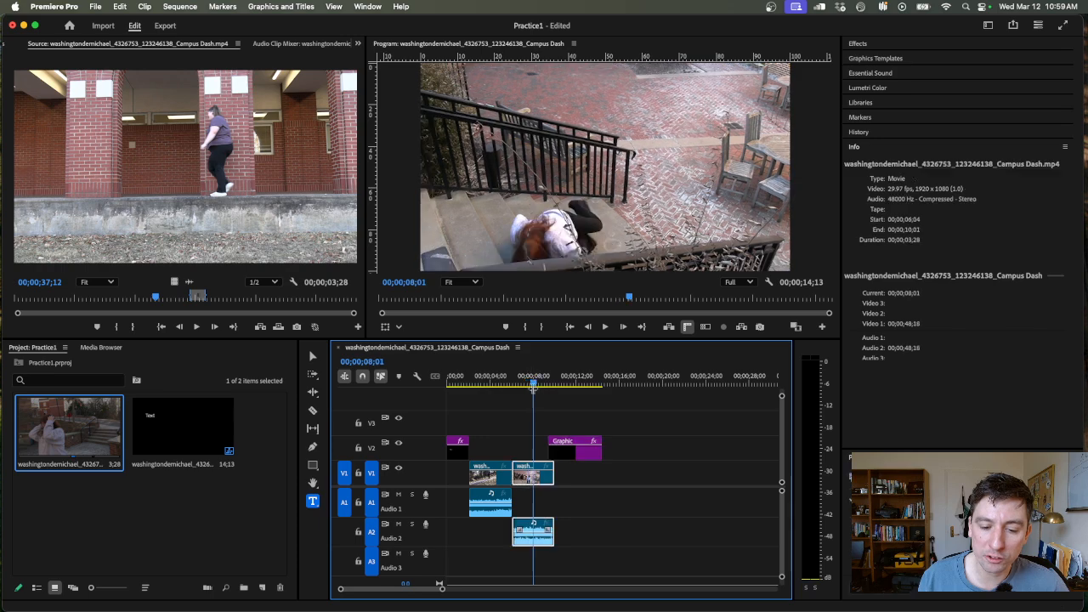
- Switch to the Selection tool, apply the Cross Dissolve video transition at the cut between the walking and stairs clips, and preview it
click(859, 43)
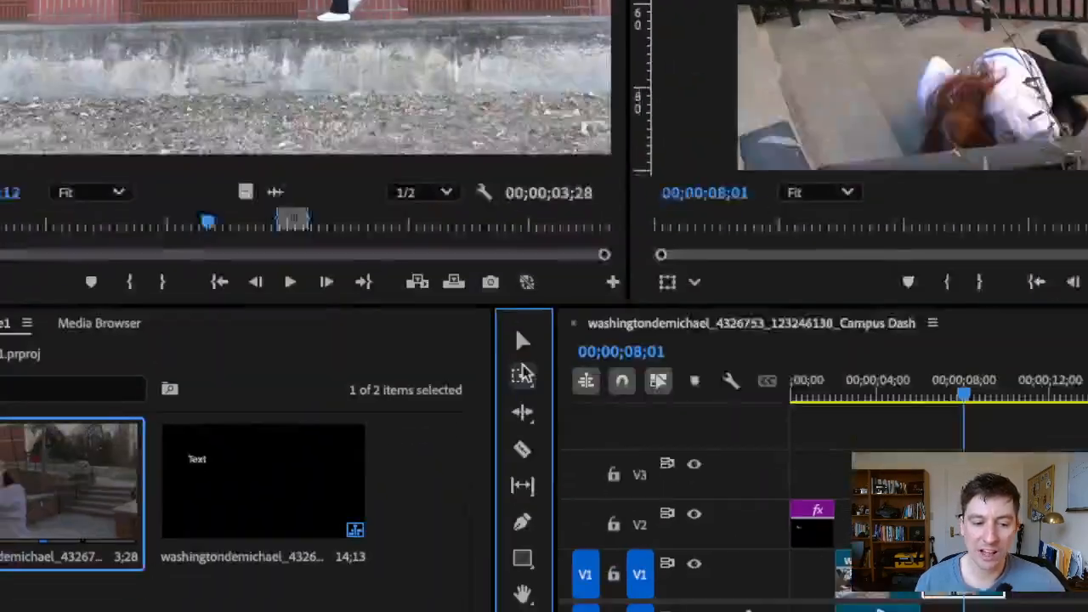
click(381, 298)
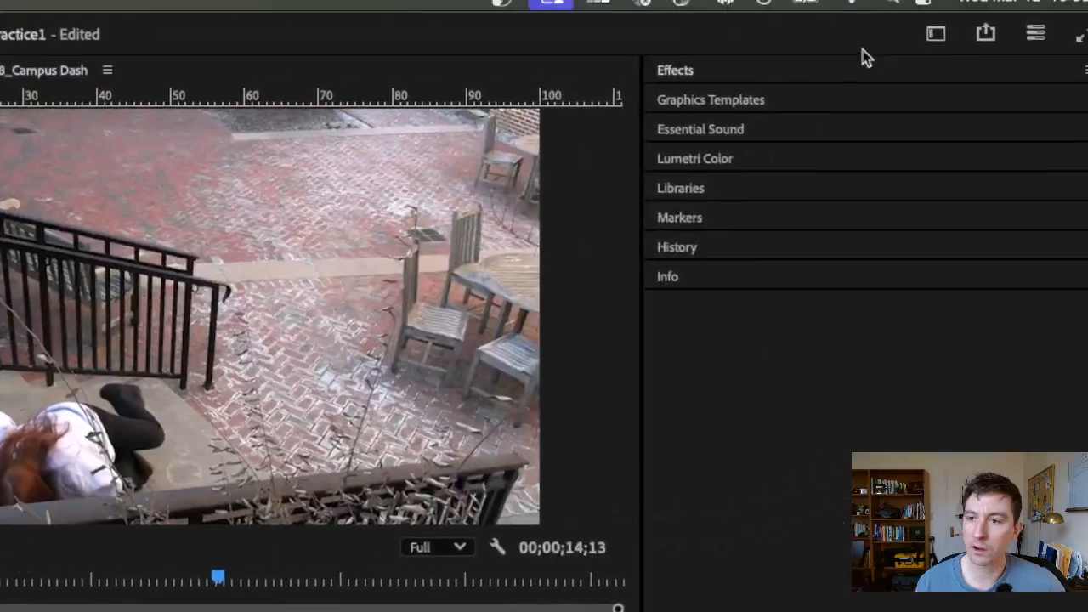
click(671, 75)
click(627, 299)
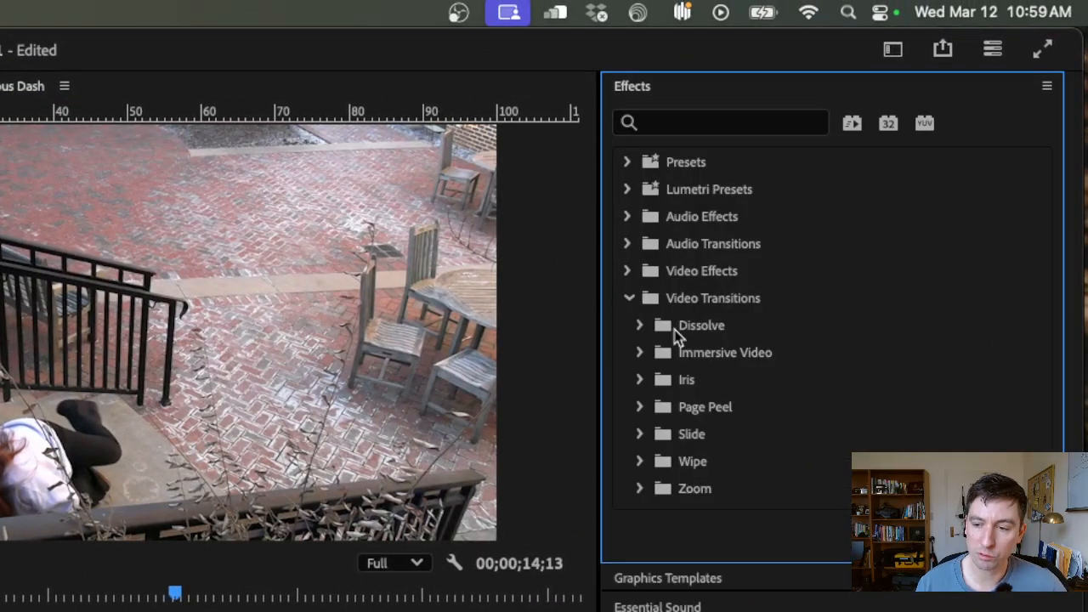
click(640, 326)
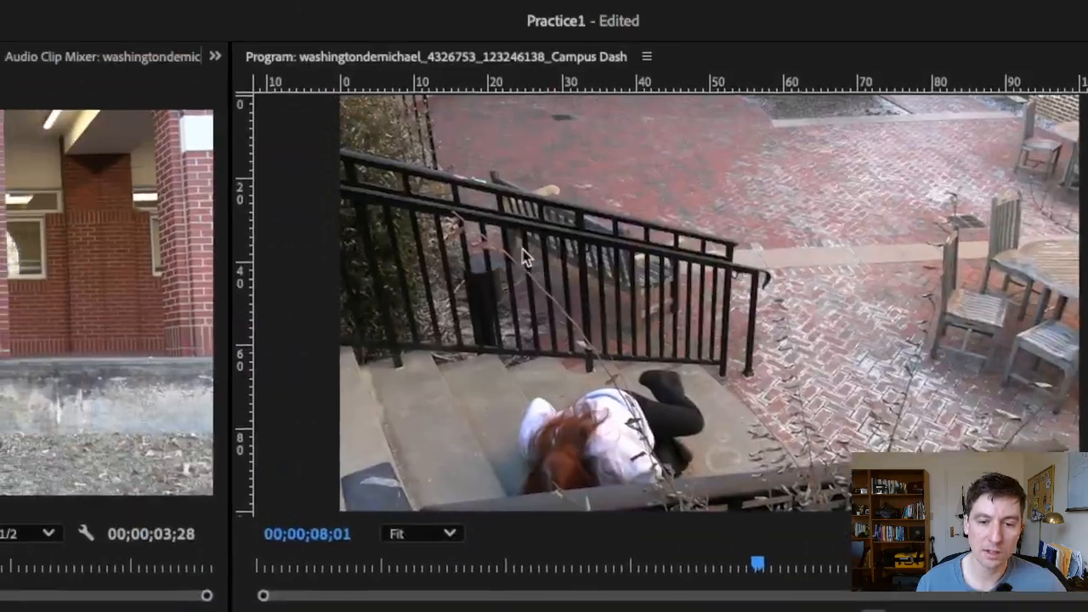
key(space)
click(547, 292)
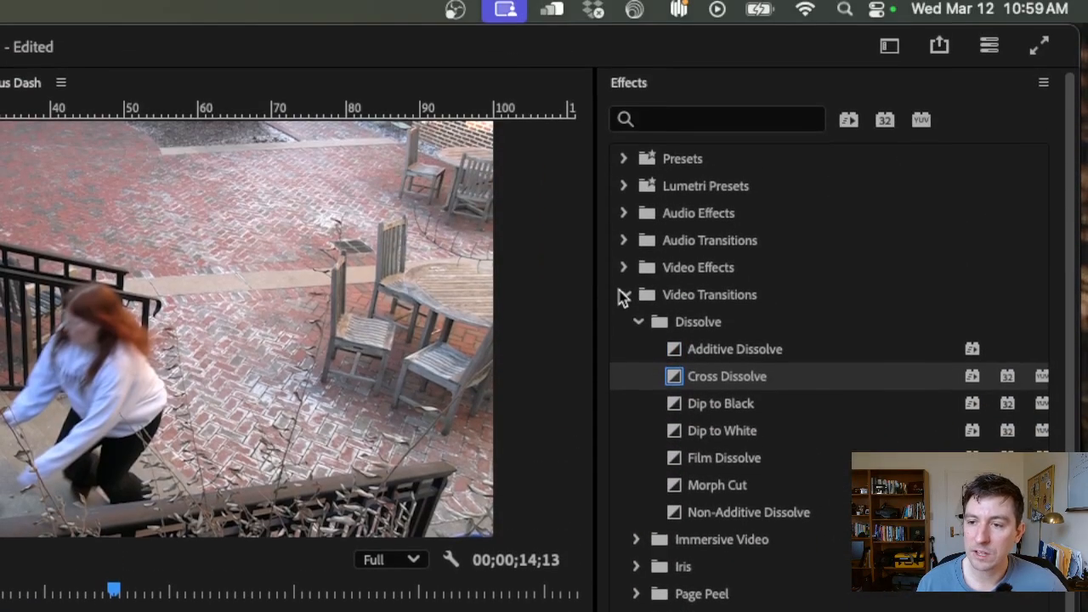
- Look through the audio and video transition categories and the Lumetri Color, Essential Sound and Graphics Templates options, ending at the effects list
click(625, 47)
click(625, 243)
click(624, 243)
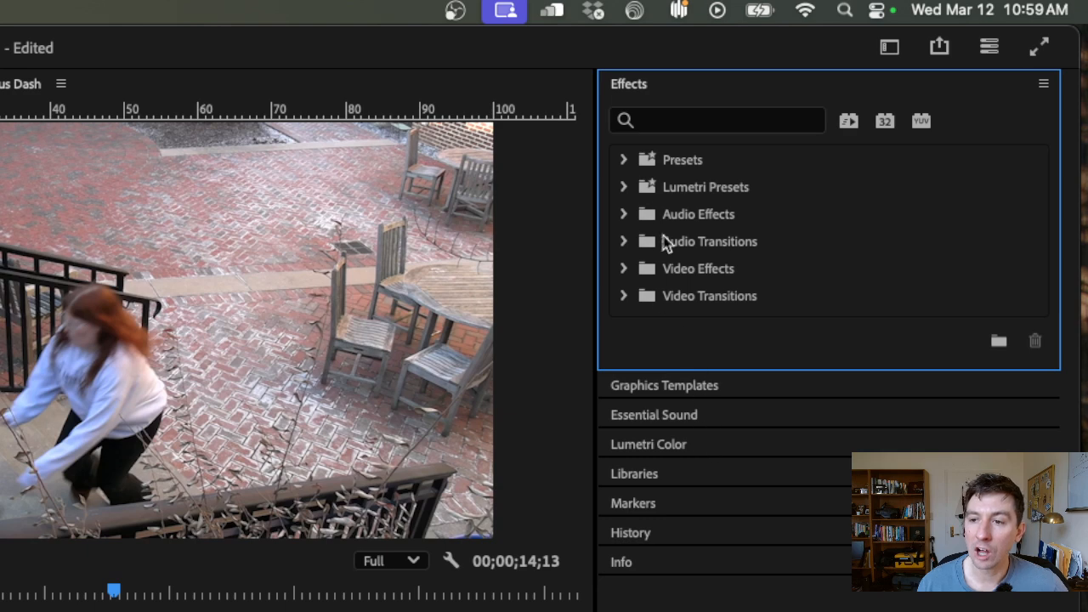
click(622, 298)
click(623, 299)
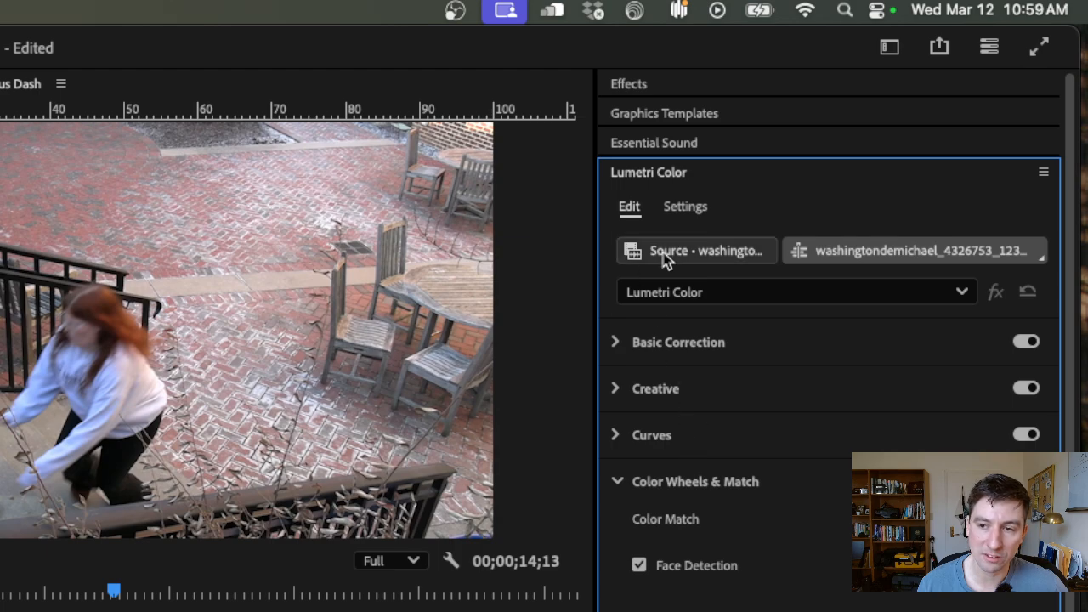
click(680, 174)
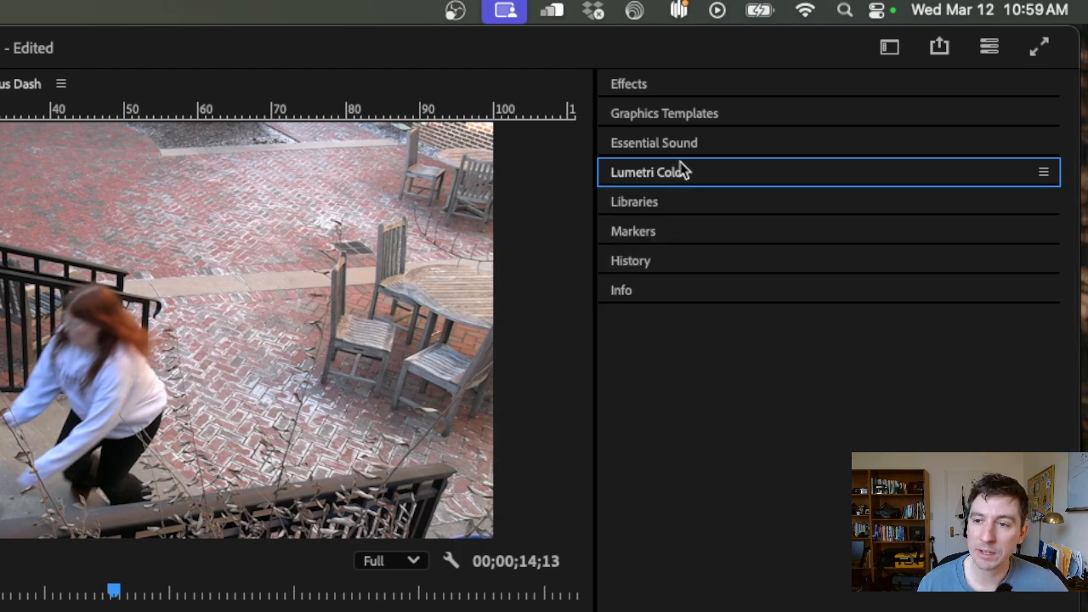
click(683, 141)
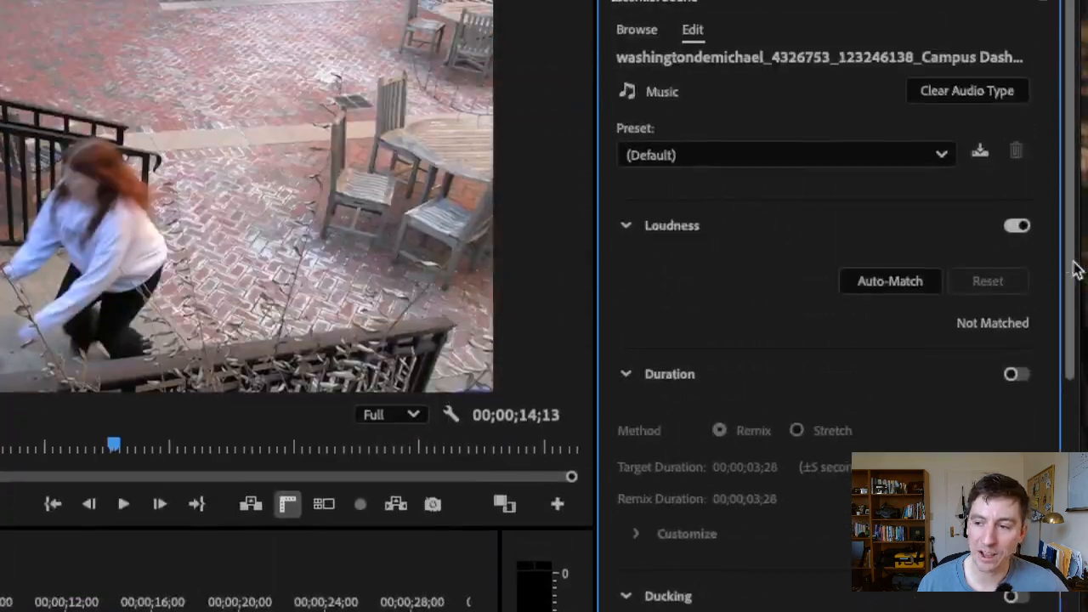
drag(1071, 262, 1010, 262)
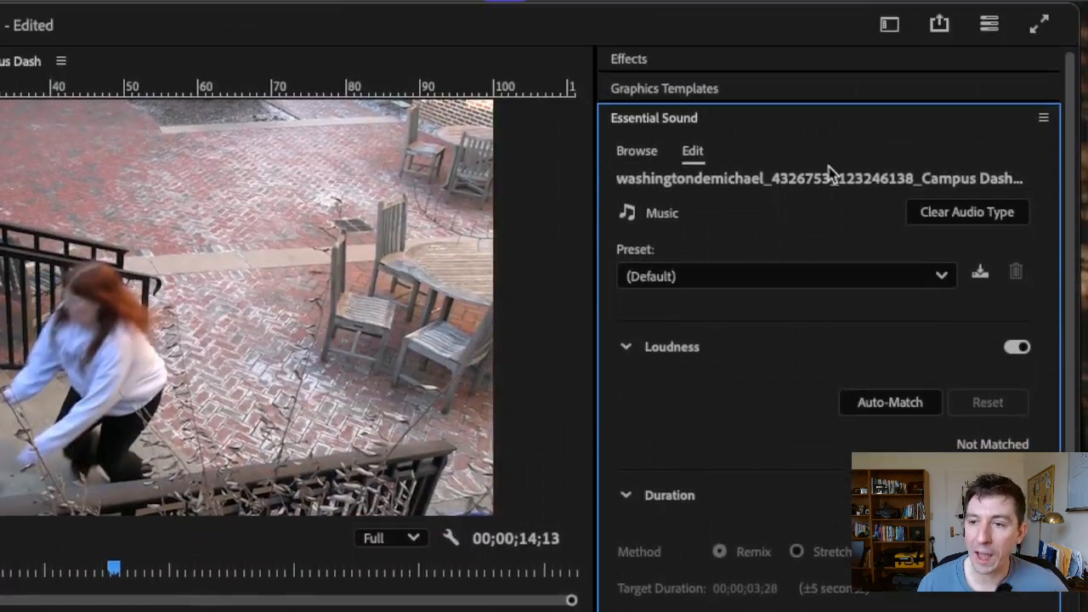
click(691, 115)
click(680, 121)
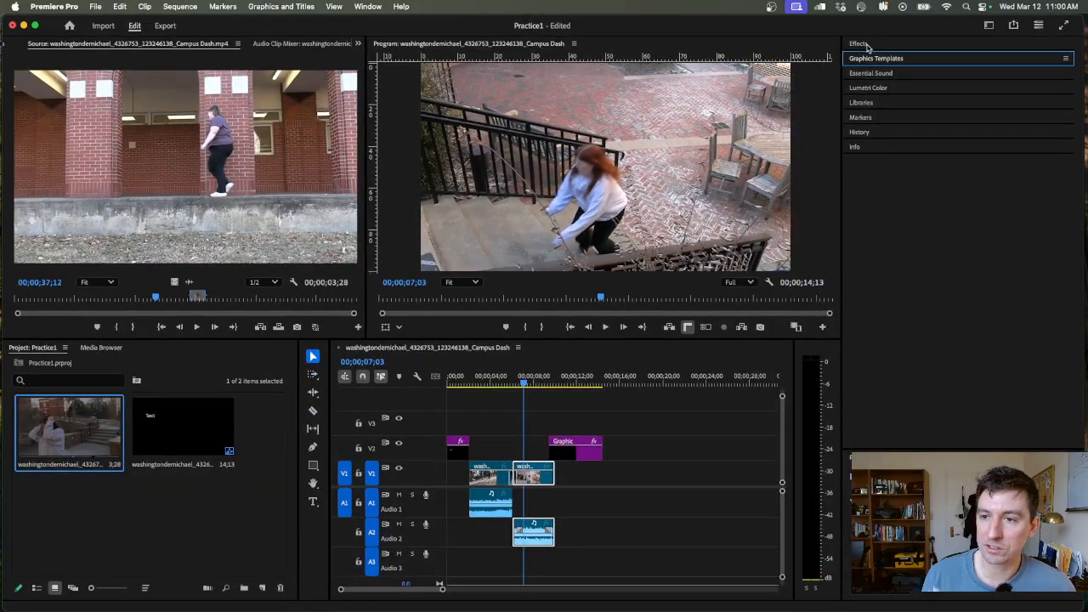
click(867, 43)
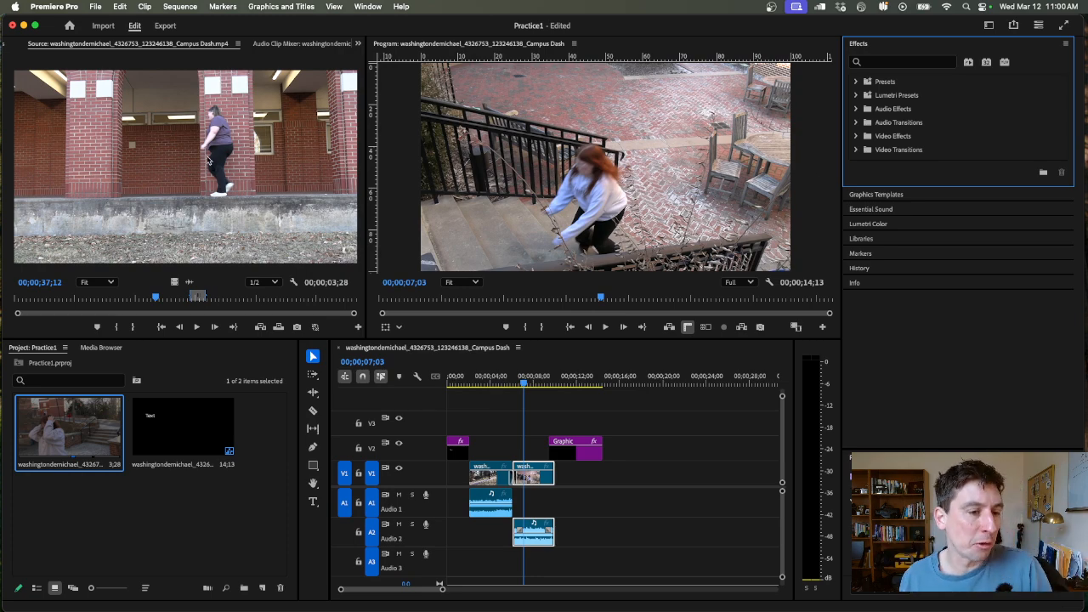
- Deselect the project items and move the sequence playhead to 00;00;10;24
click(208, 160)
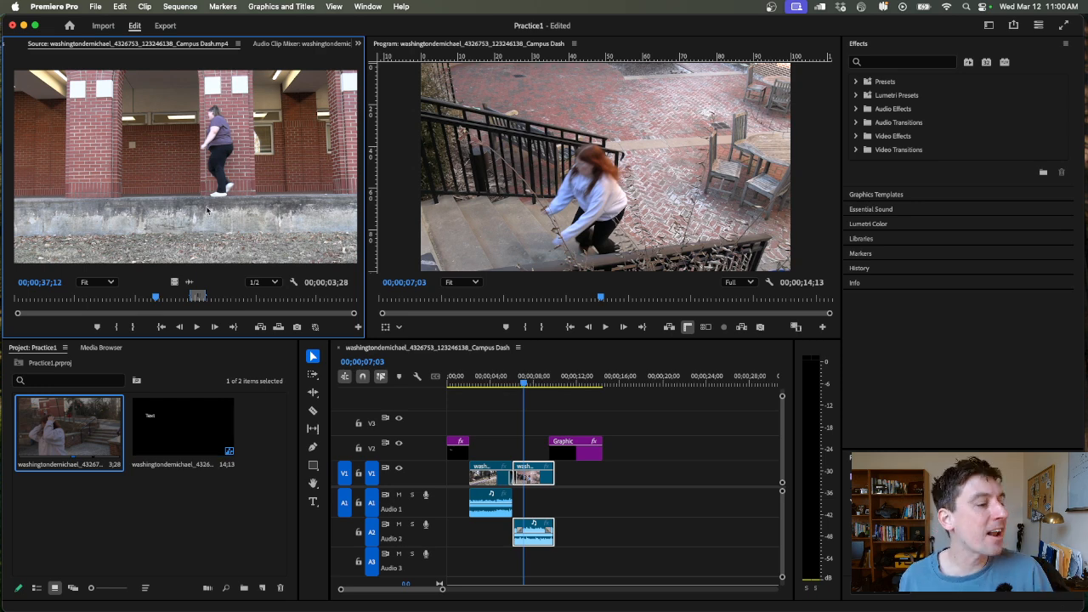
click(159, 526)
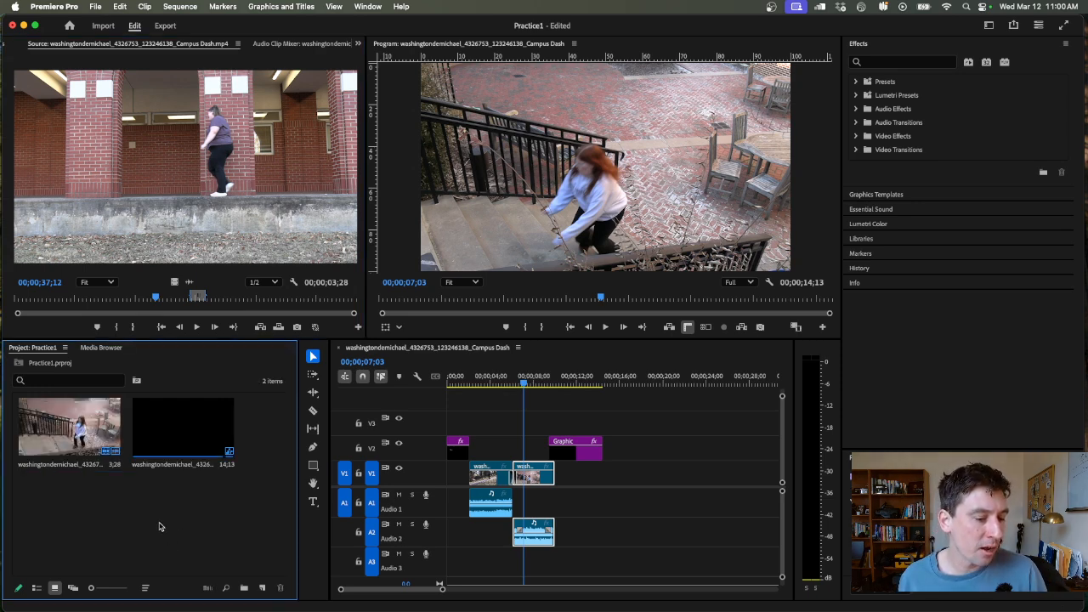
click(566, 219)
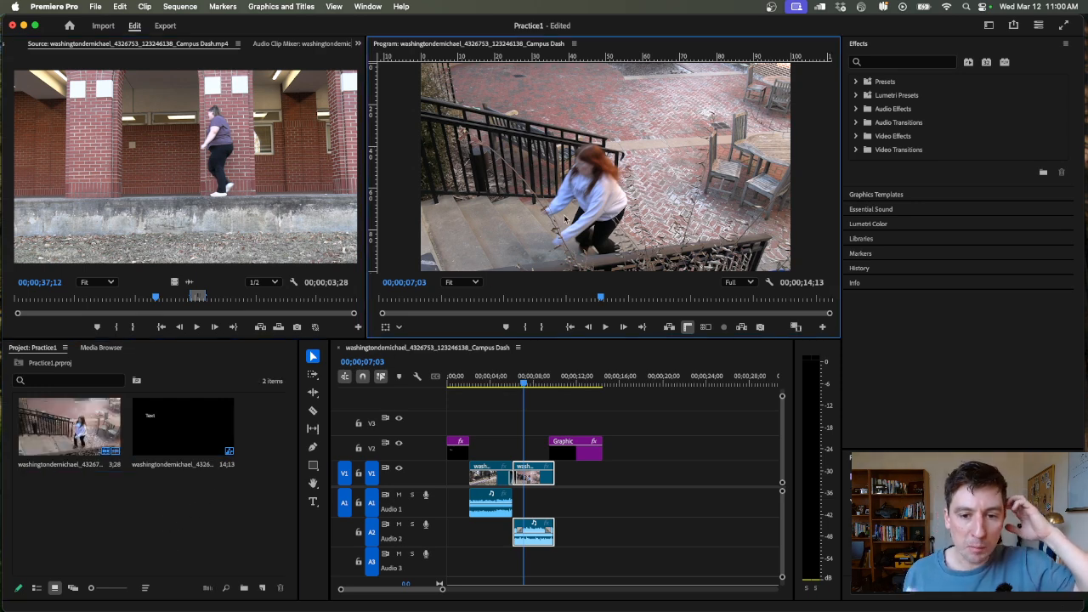
click(563, 382)
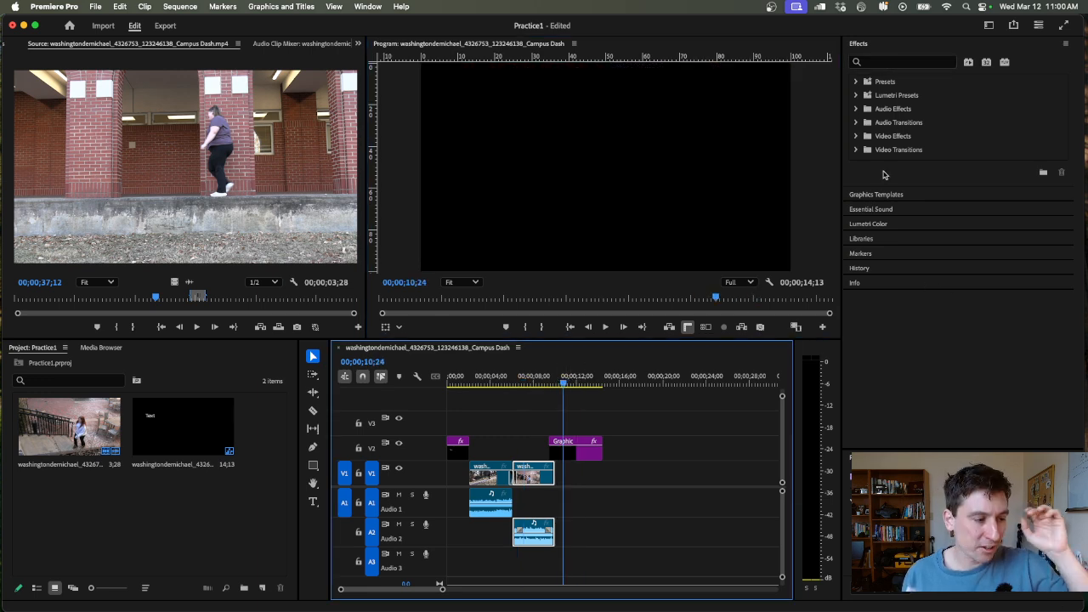